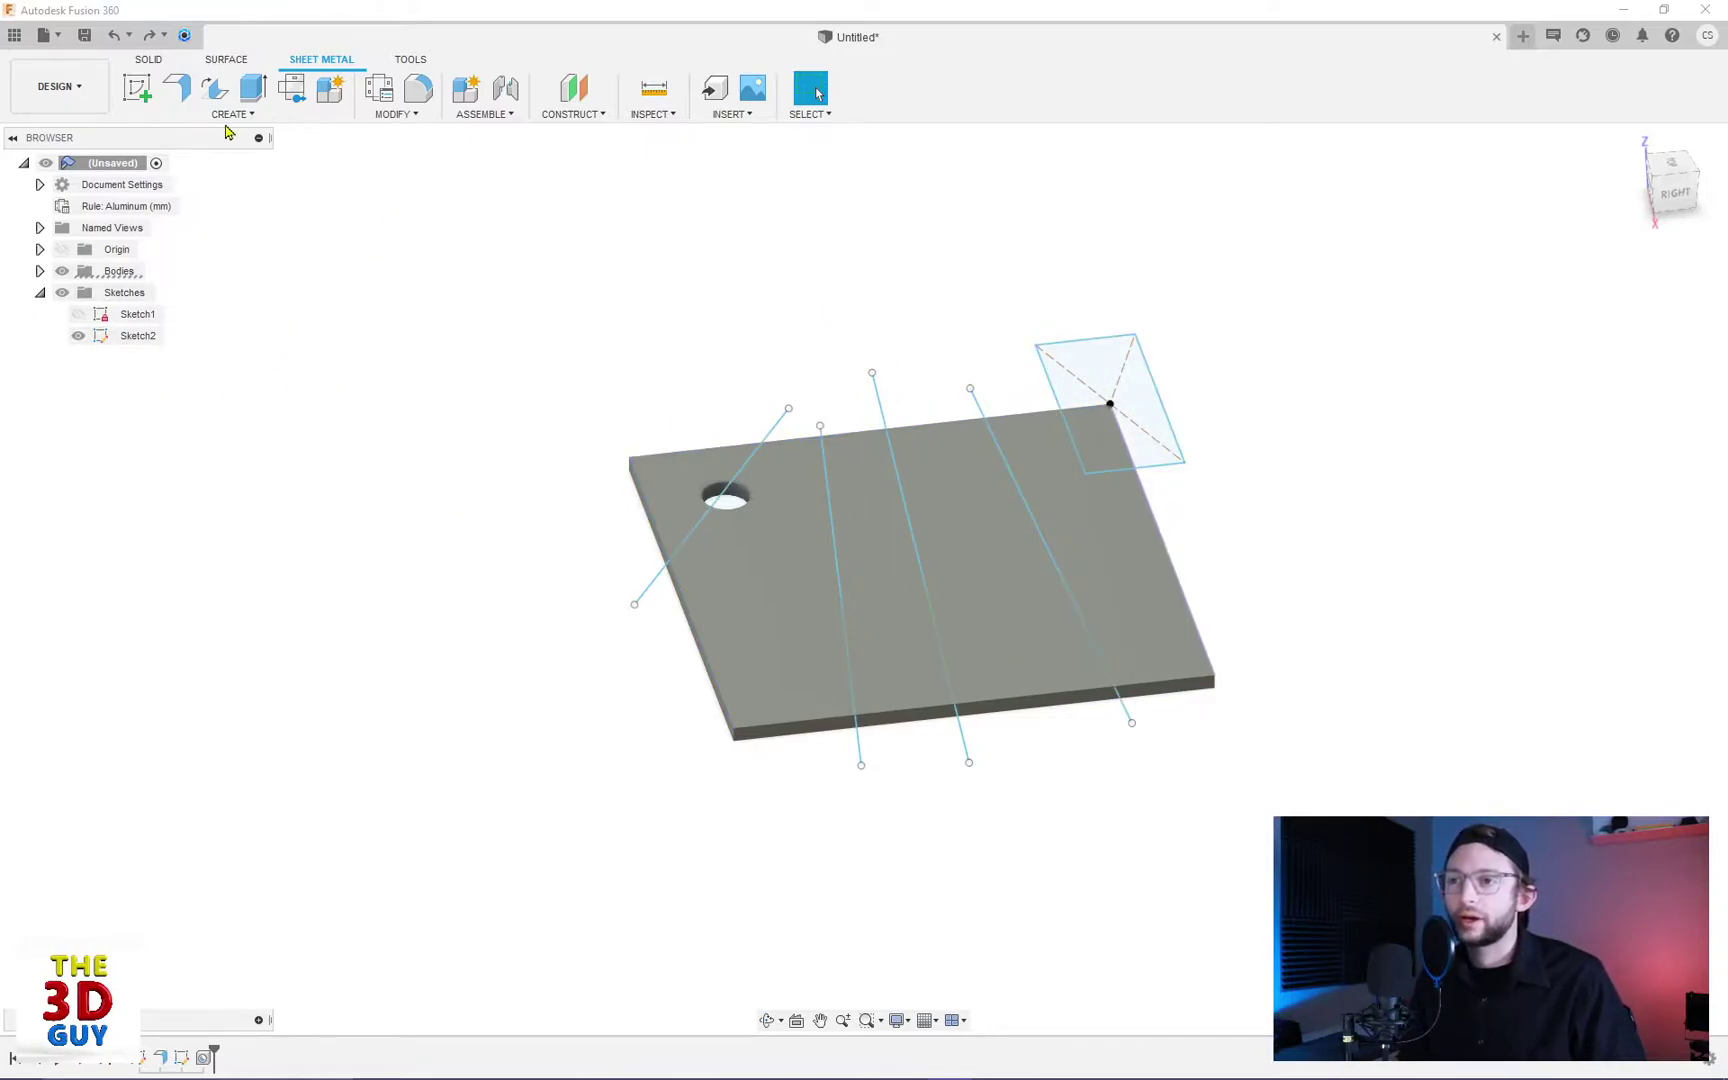
Step: Start the Bend command from the Sheet Metal CREATE menu
left_click(196, 117)
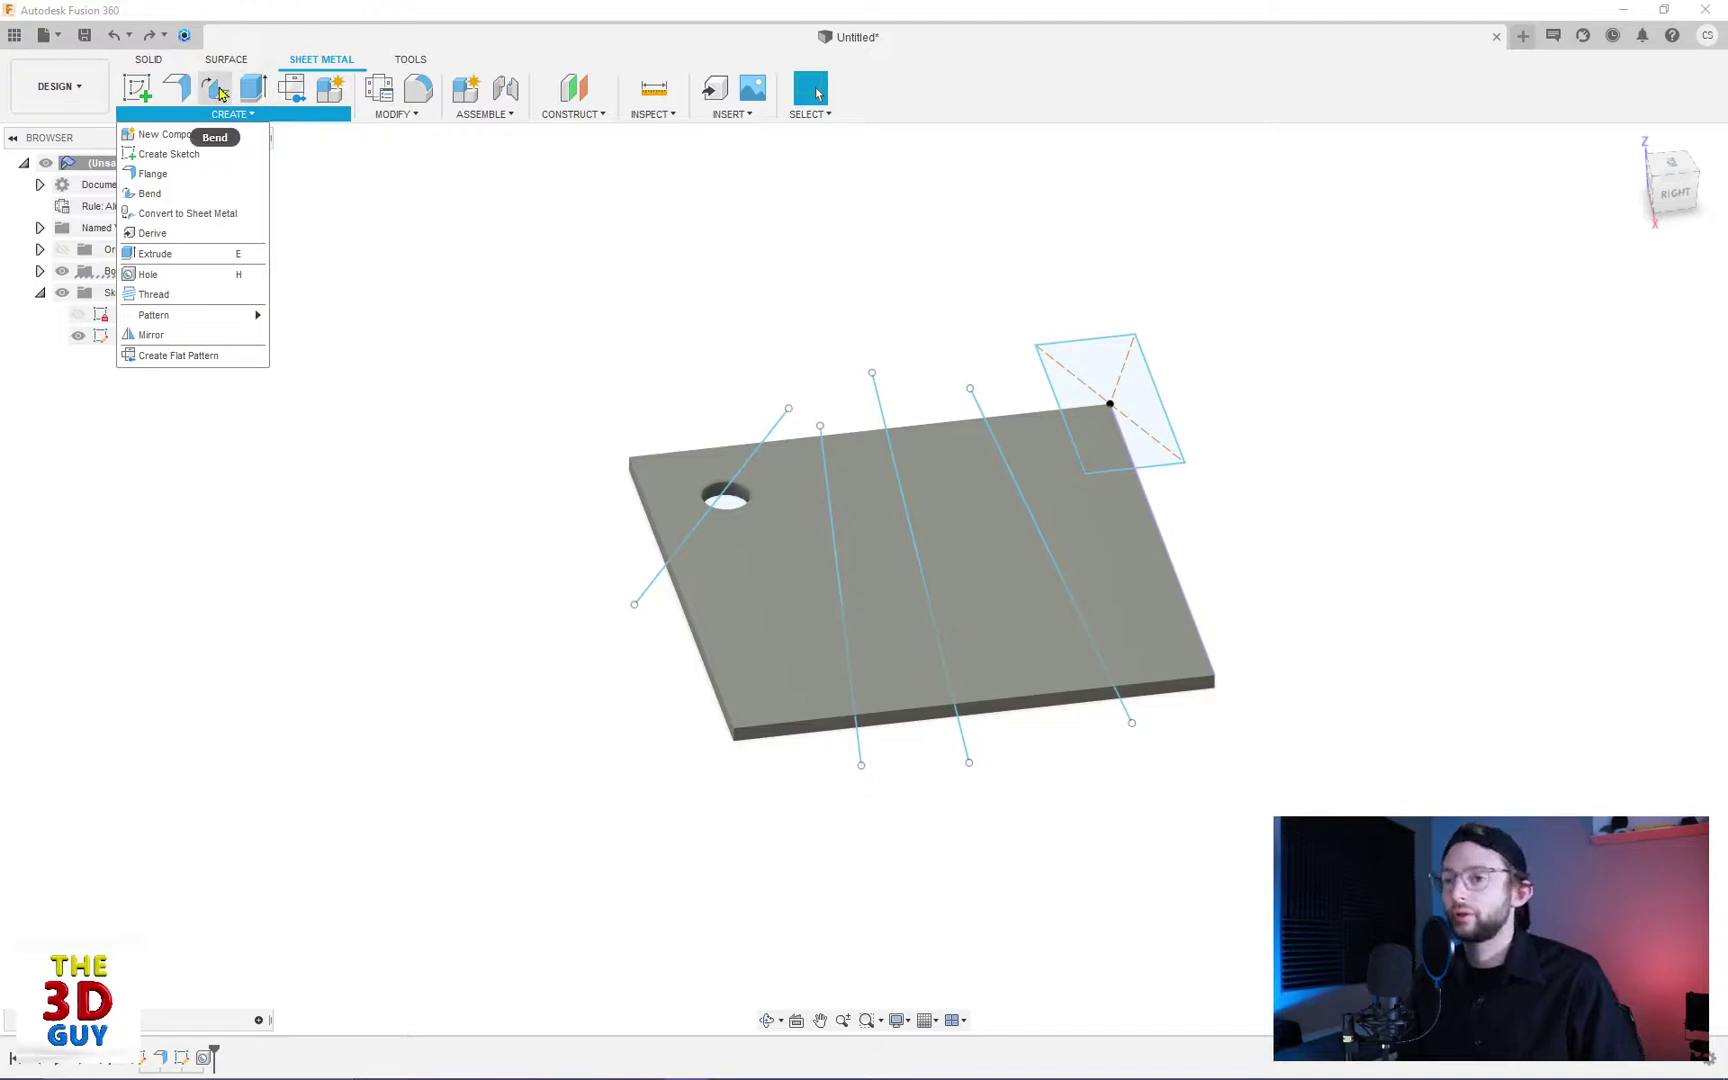
left_click(256, 195)
left_click(462, 335)
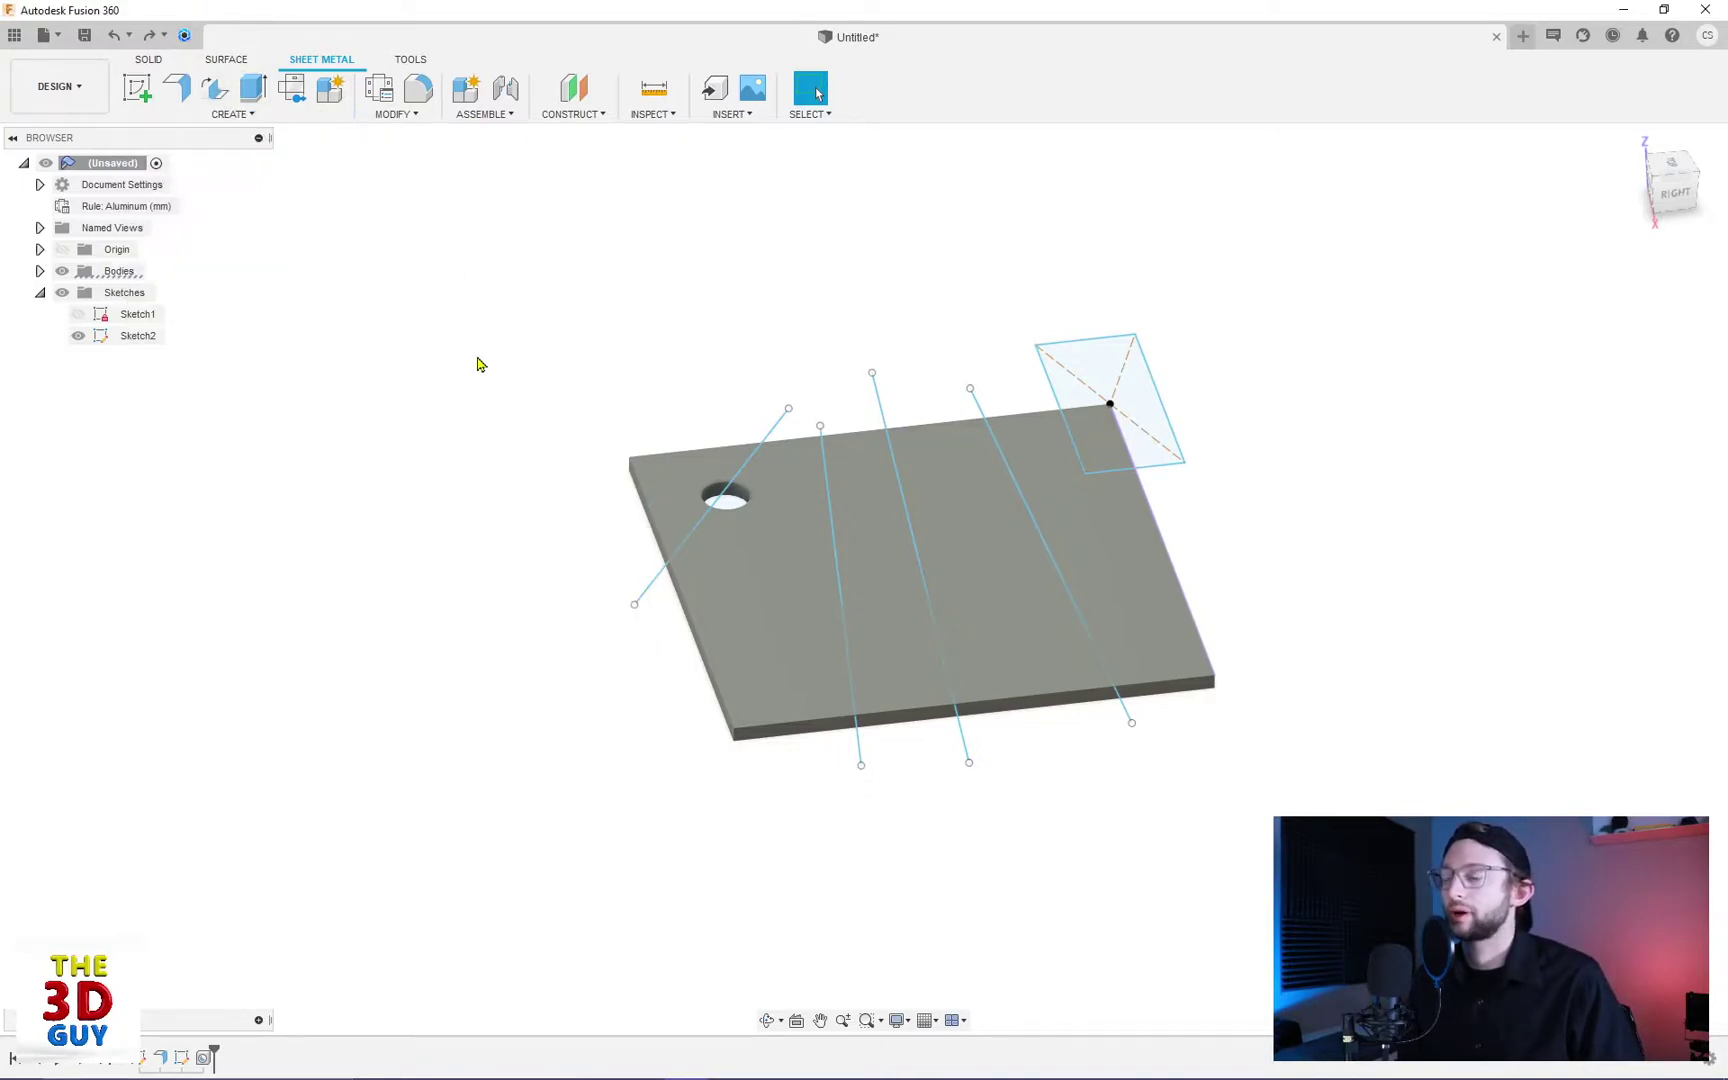
left_click(213, 101)
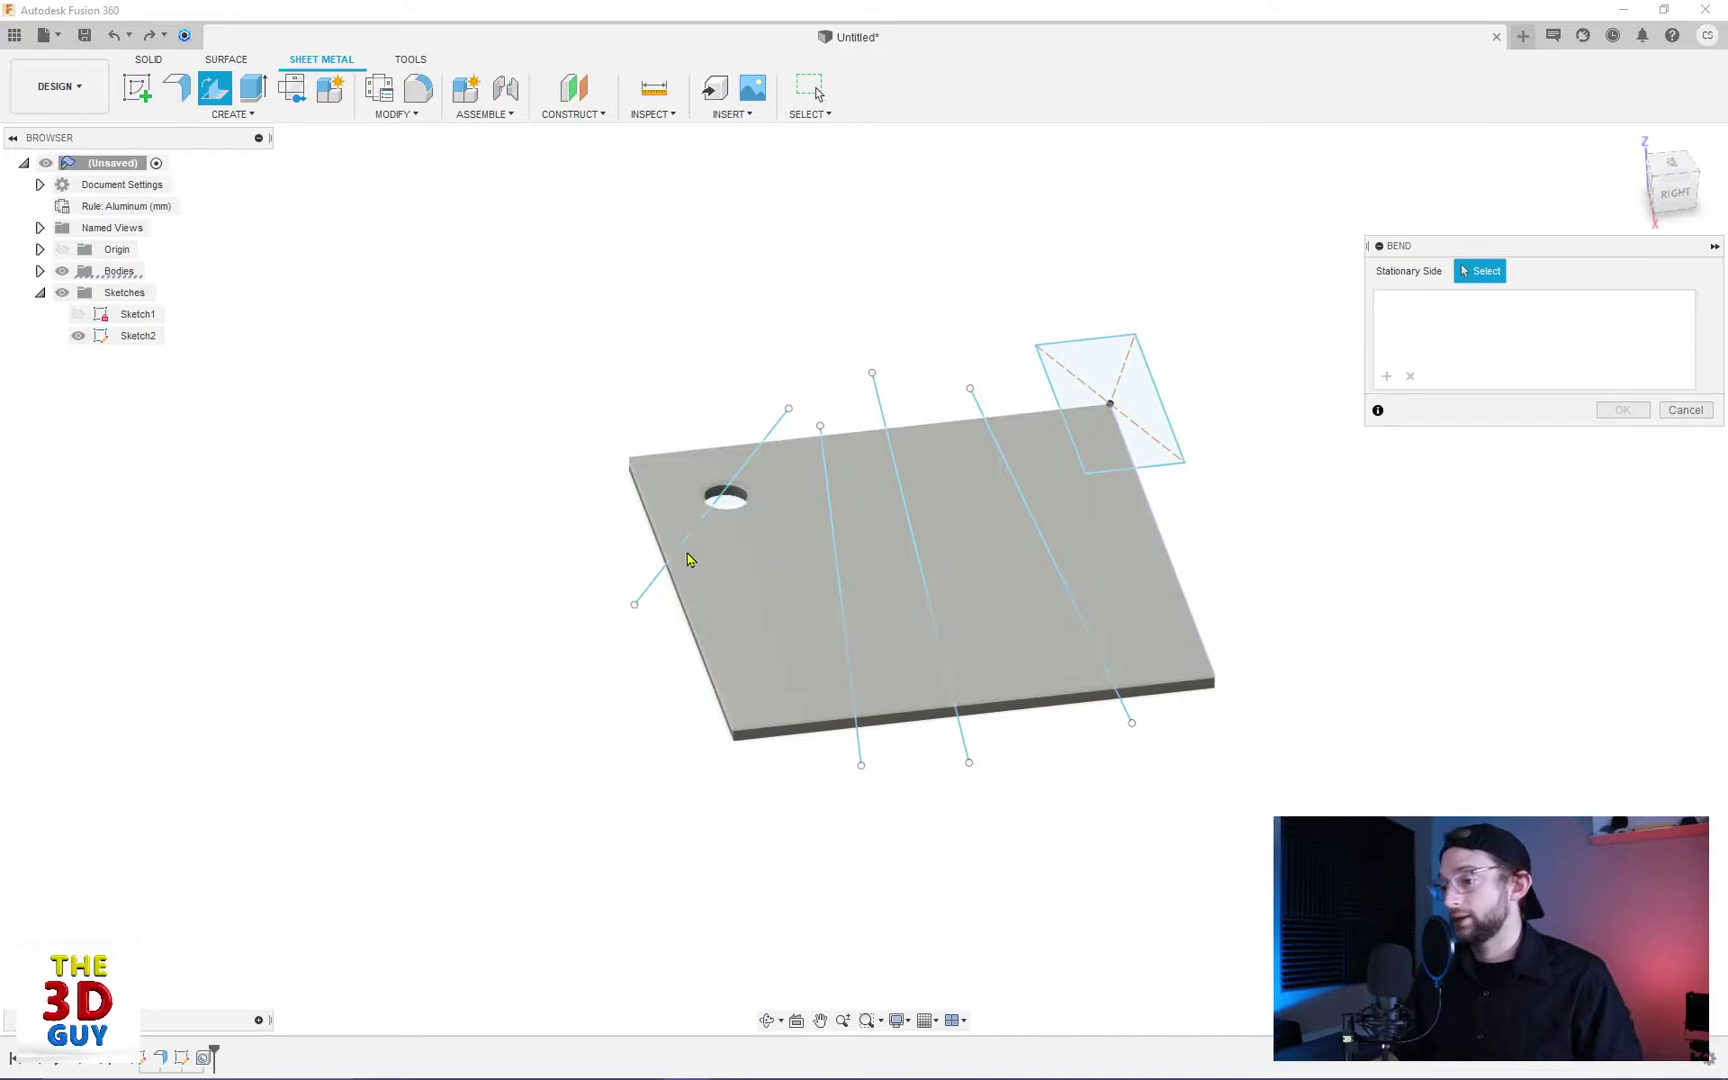
Step: Make the plate face the stationary side and bend along the diagonal line through the hole at 80°
left_click(1080, 513)
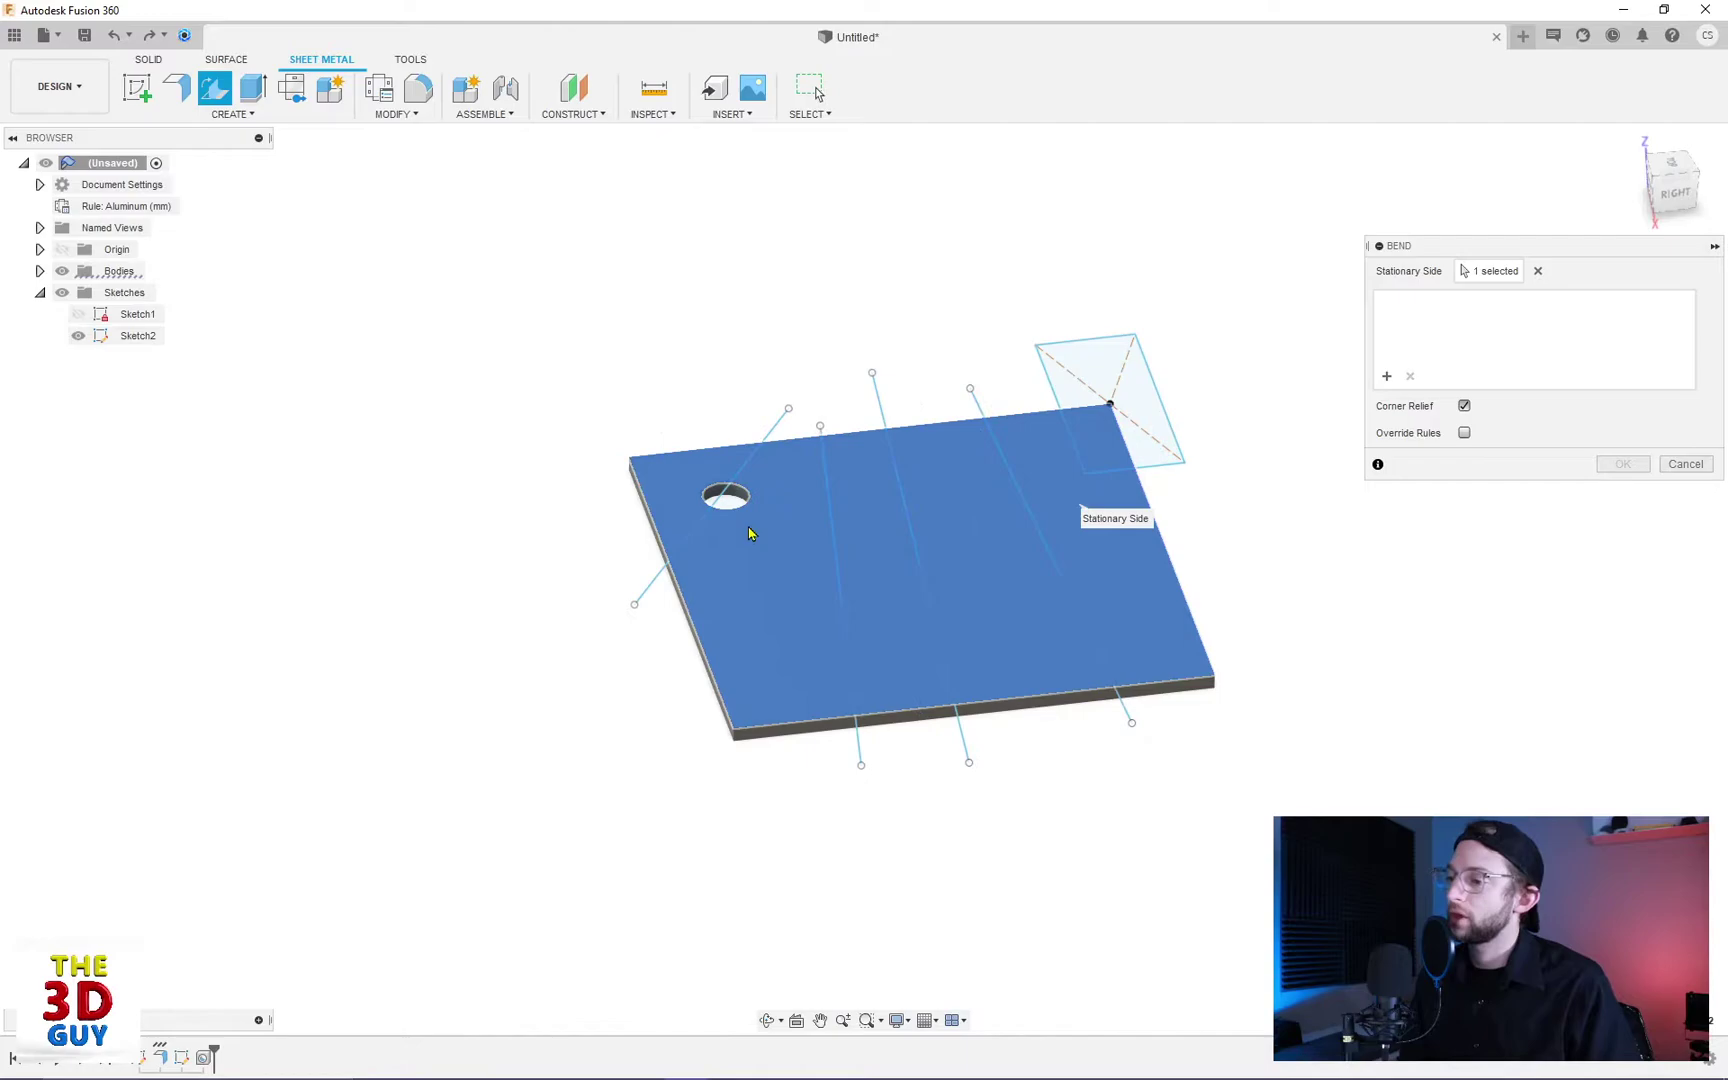
left_click(697, 537)
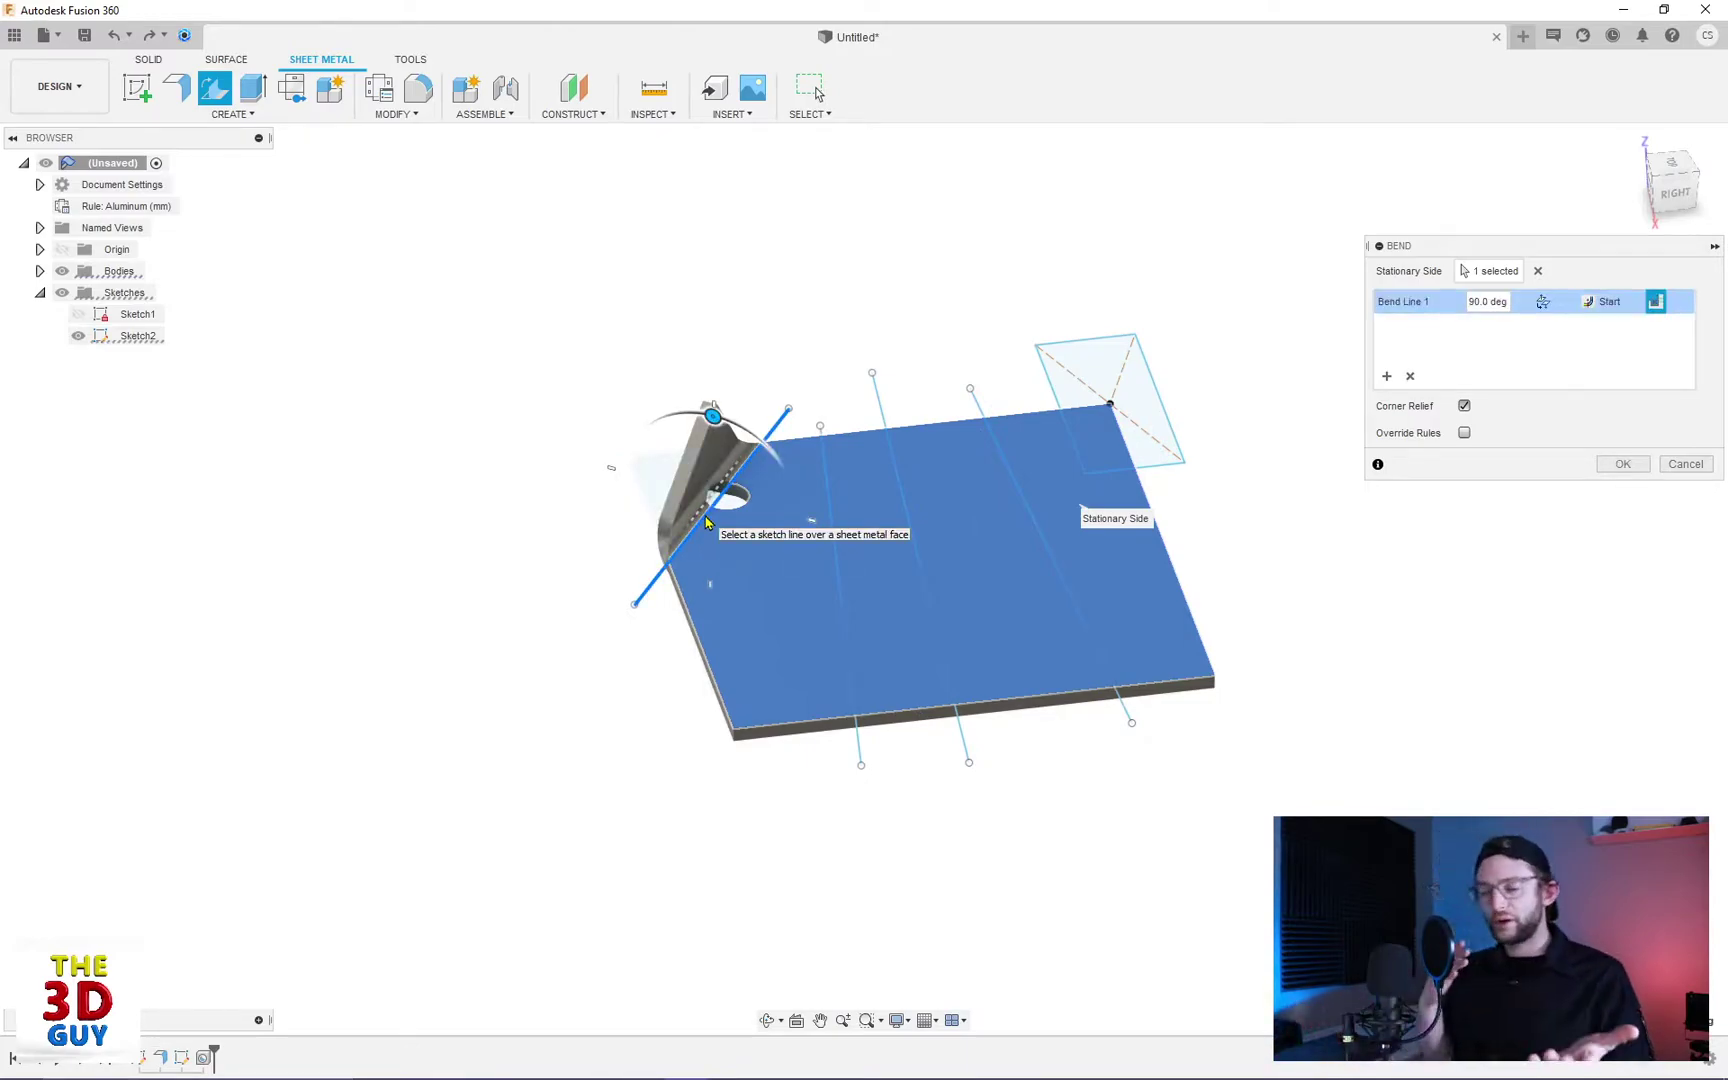
scroll(683, 494, "up", 5)
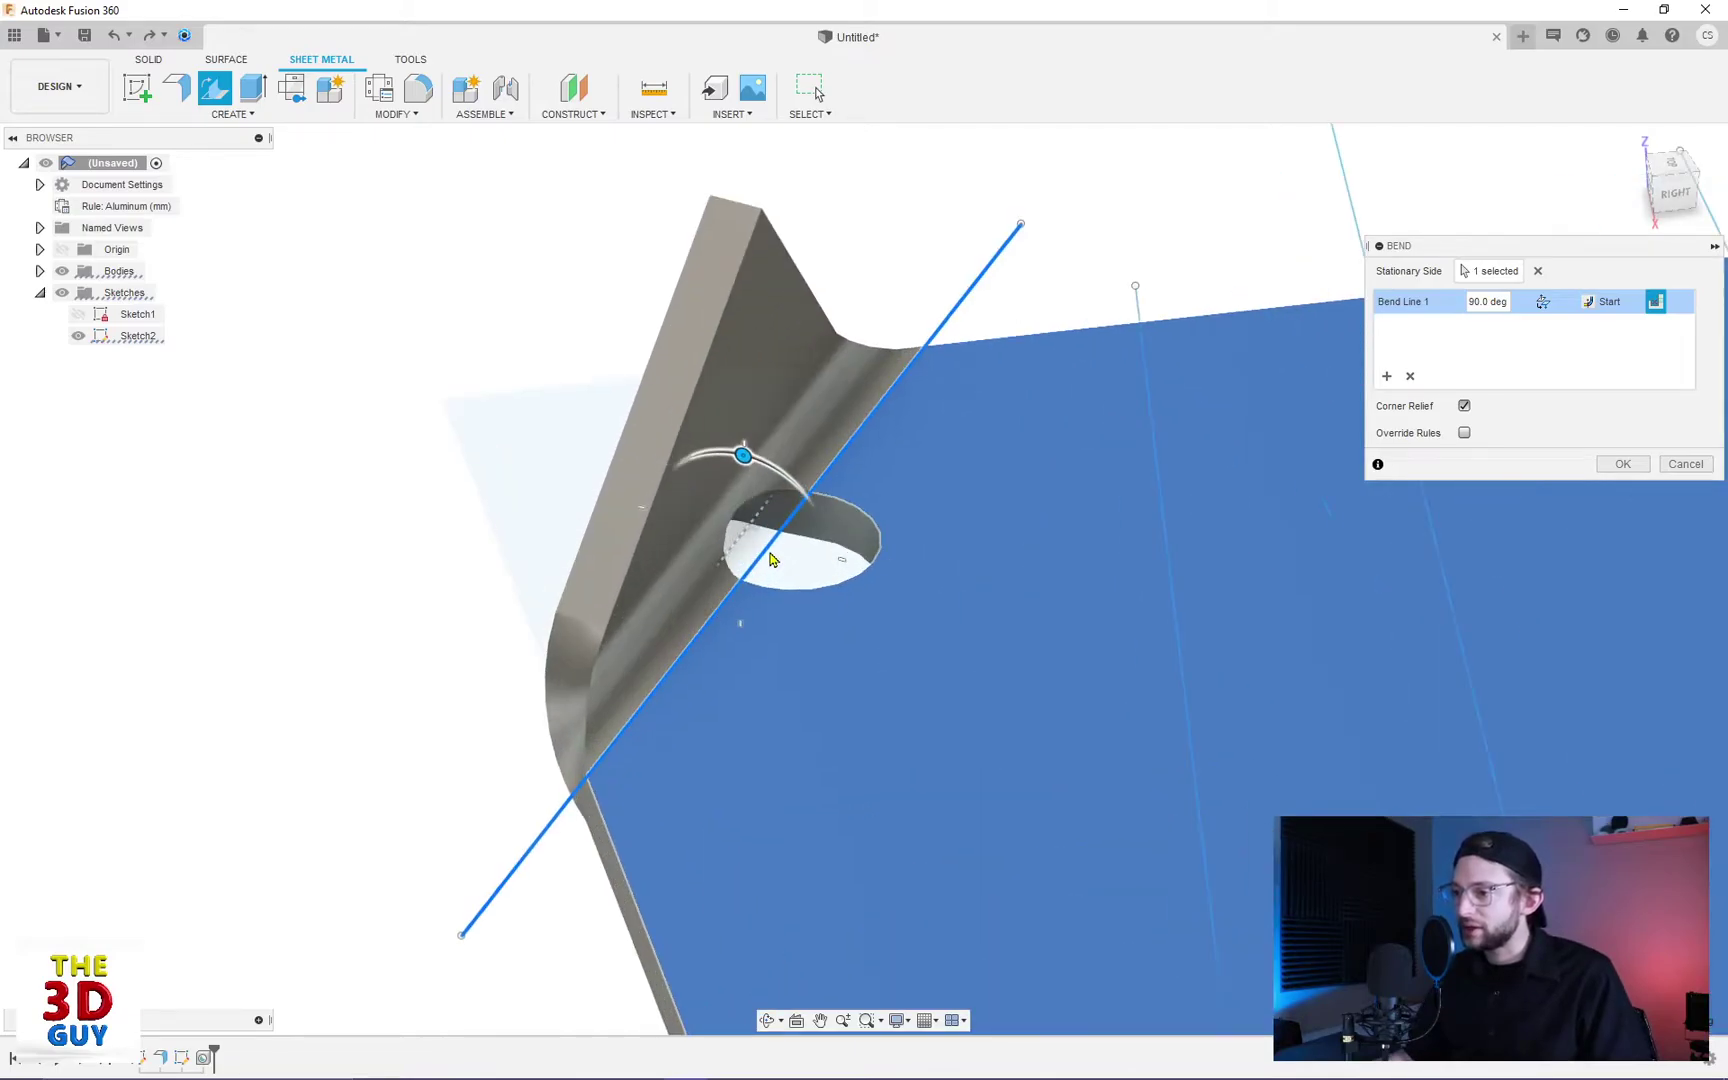
middle_click_drag(683, 494, 735, 462, "shift")
mouse_move(715, 437)
left_mouse_down()
mouse_move(648, 452)
mouse_move(712, 441)
left_mouse_up()
scroll(895, 471, "down", 5)
middle_click_drag(895, 471, 1050, 542, "shift")
Step: Flip Bend Line 1 to fold upward and set its angle to 70°
left_click(1543, 304)
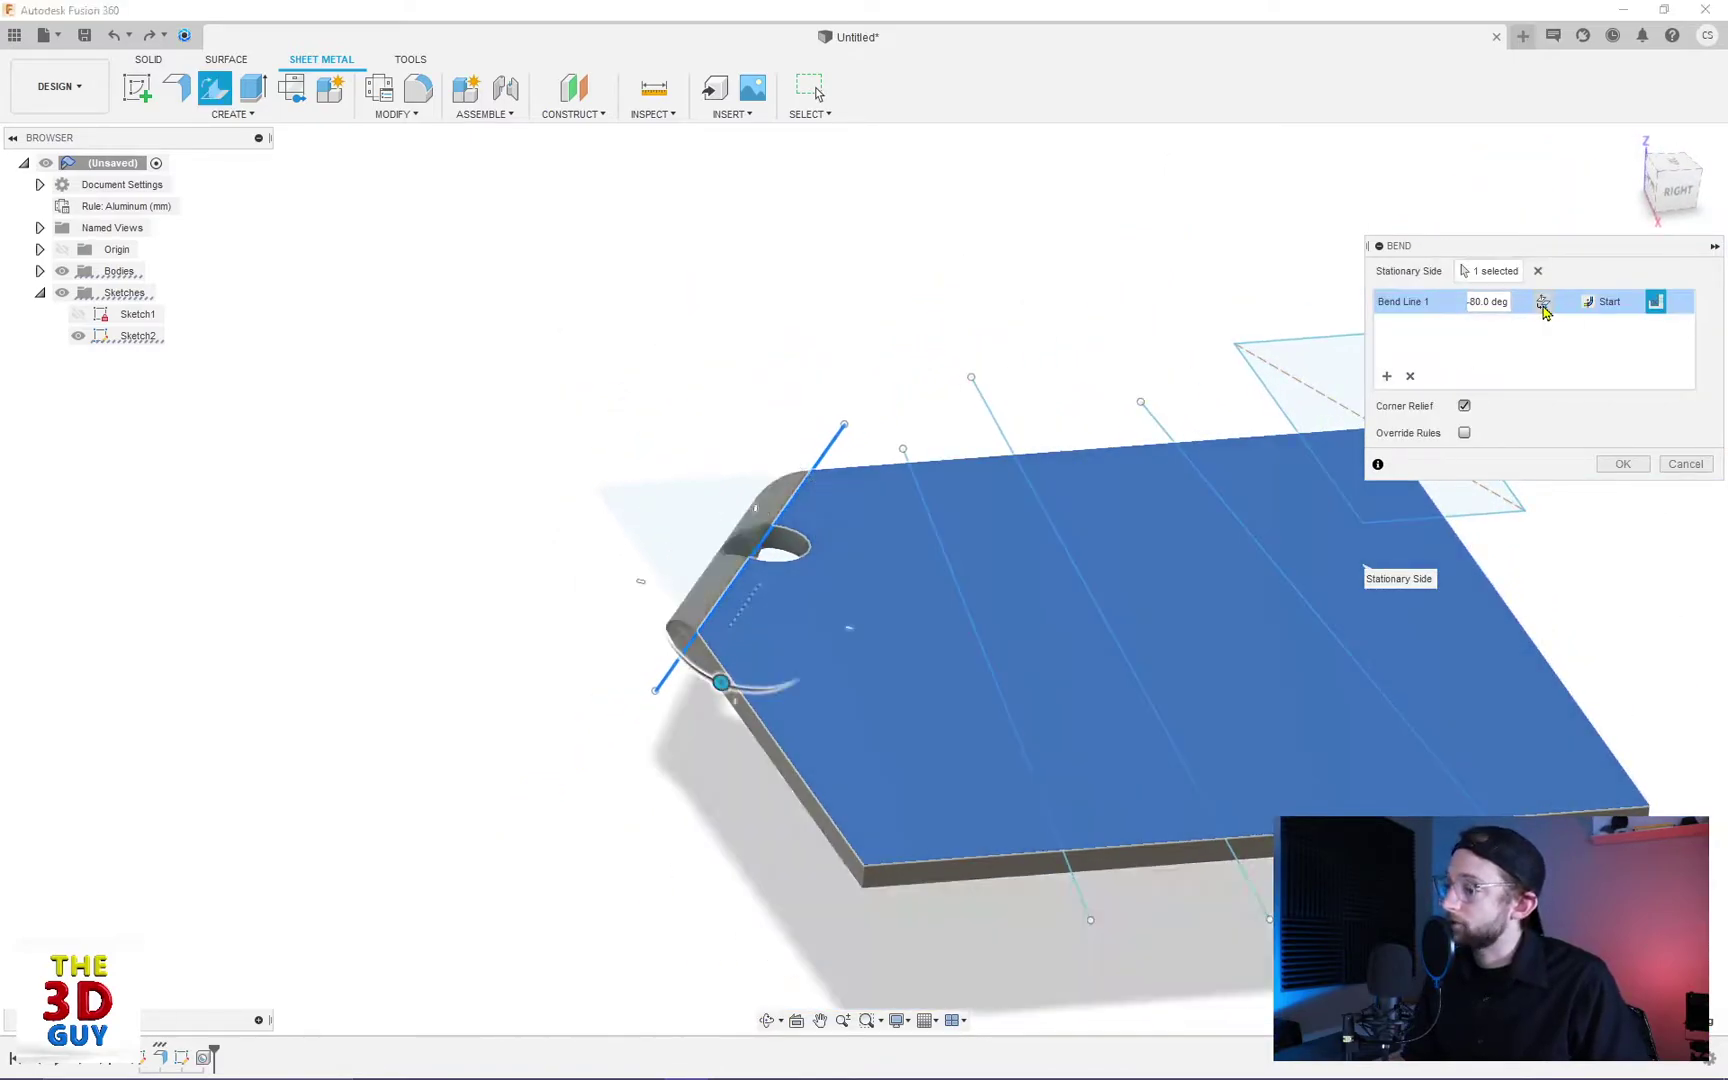
mouse_move(1015, 500)
middle_mouse_down("shift")
mouse_move(1006, 489)
mouse_move(1003, 518)
middle_mouse_up("shift")
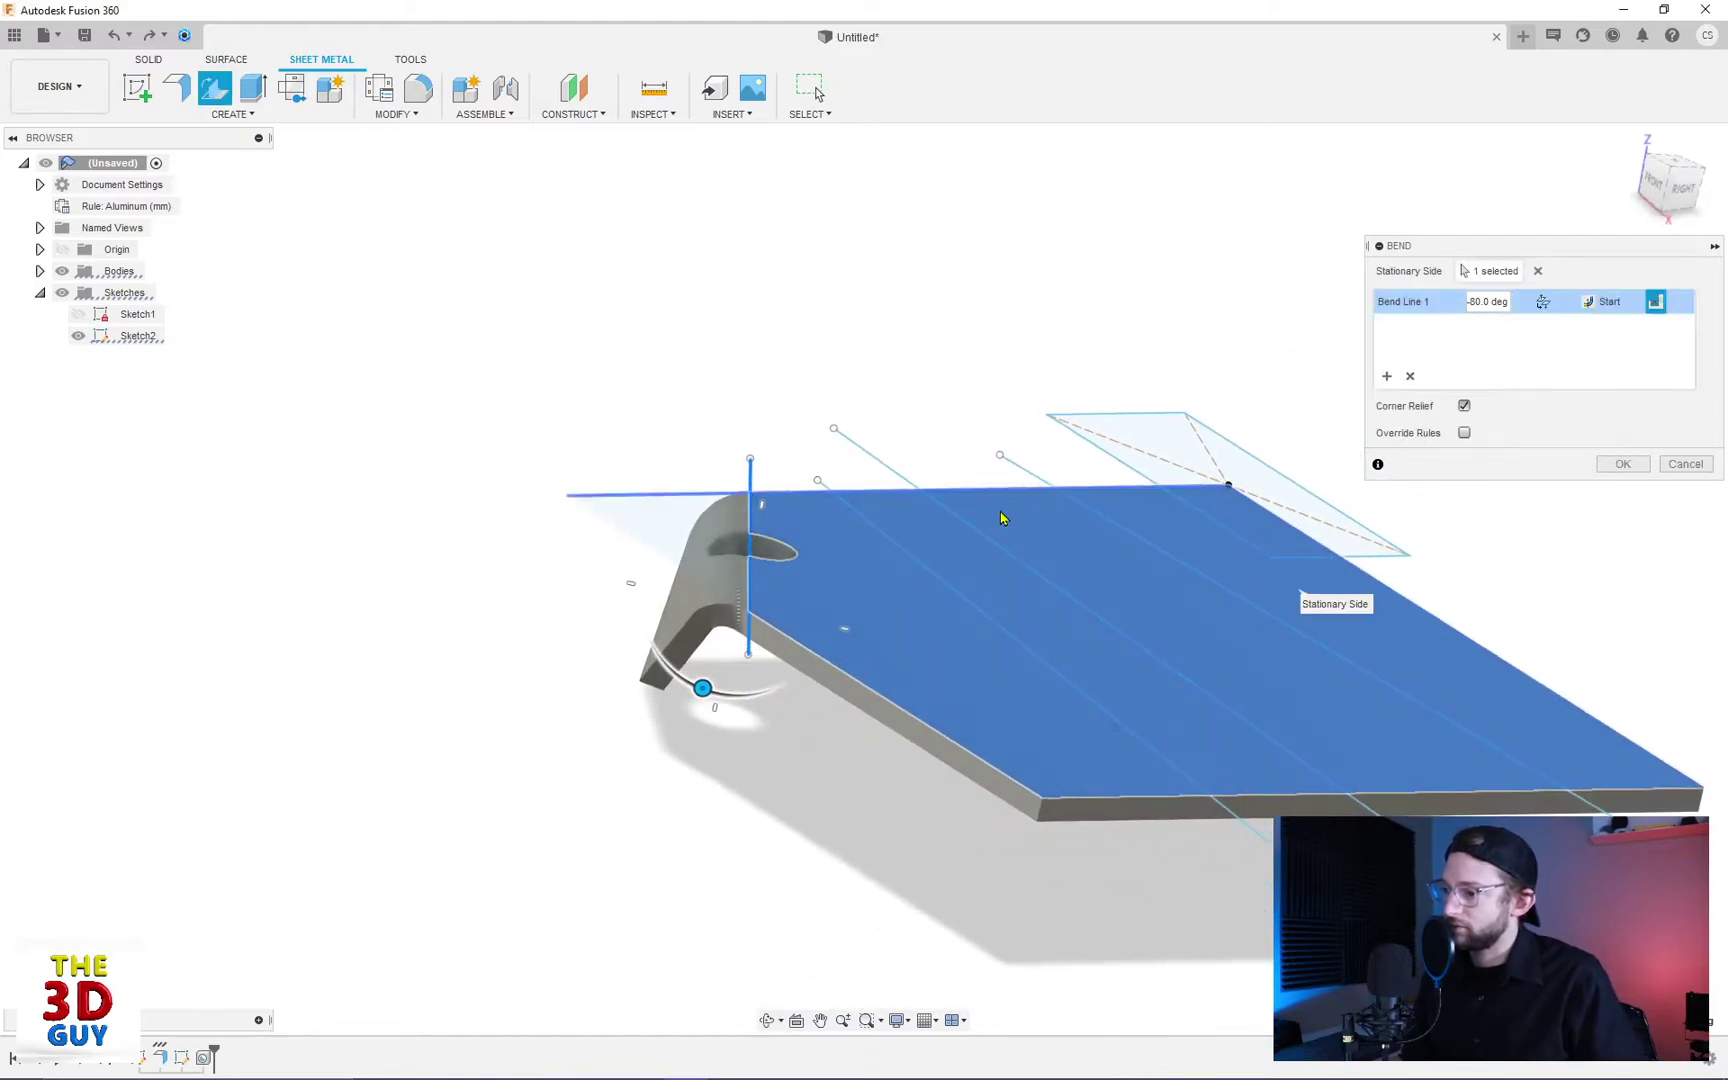
left_click(1592, 305)
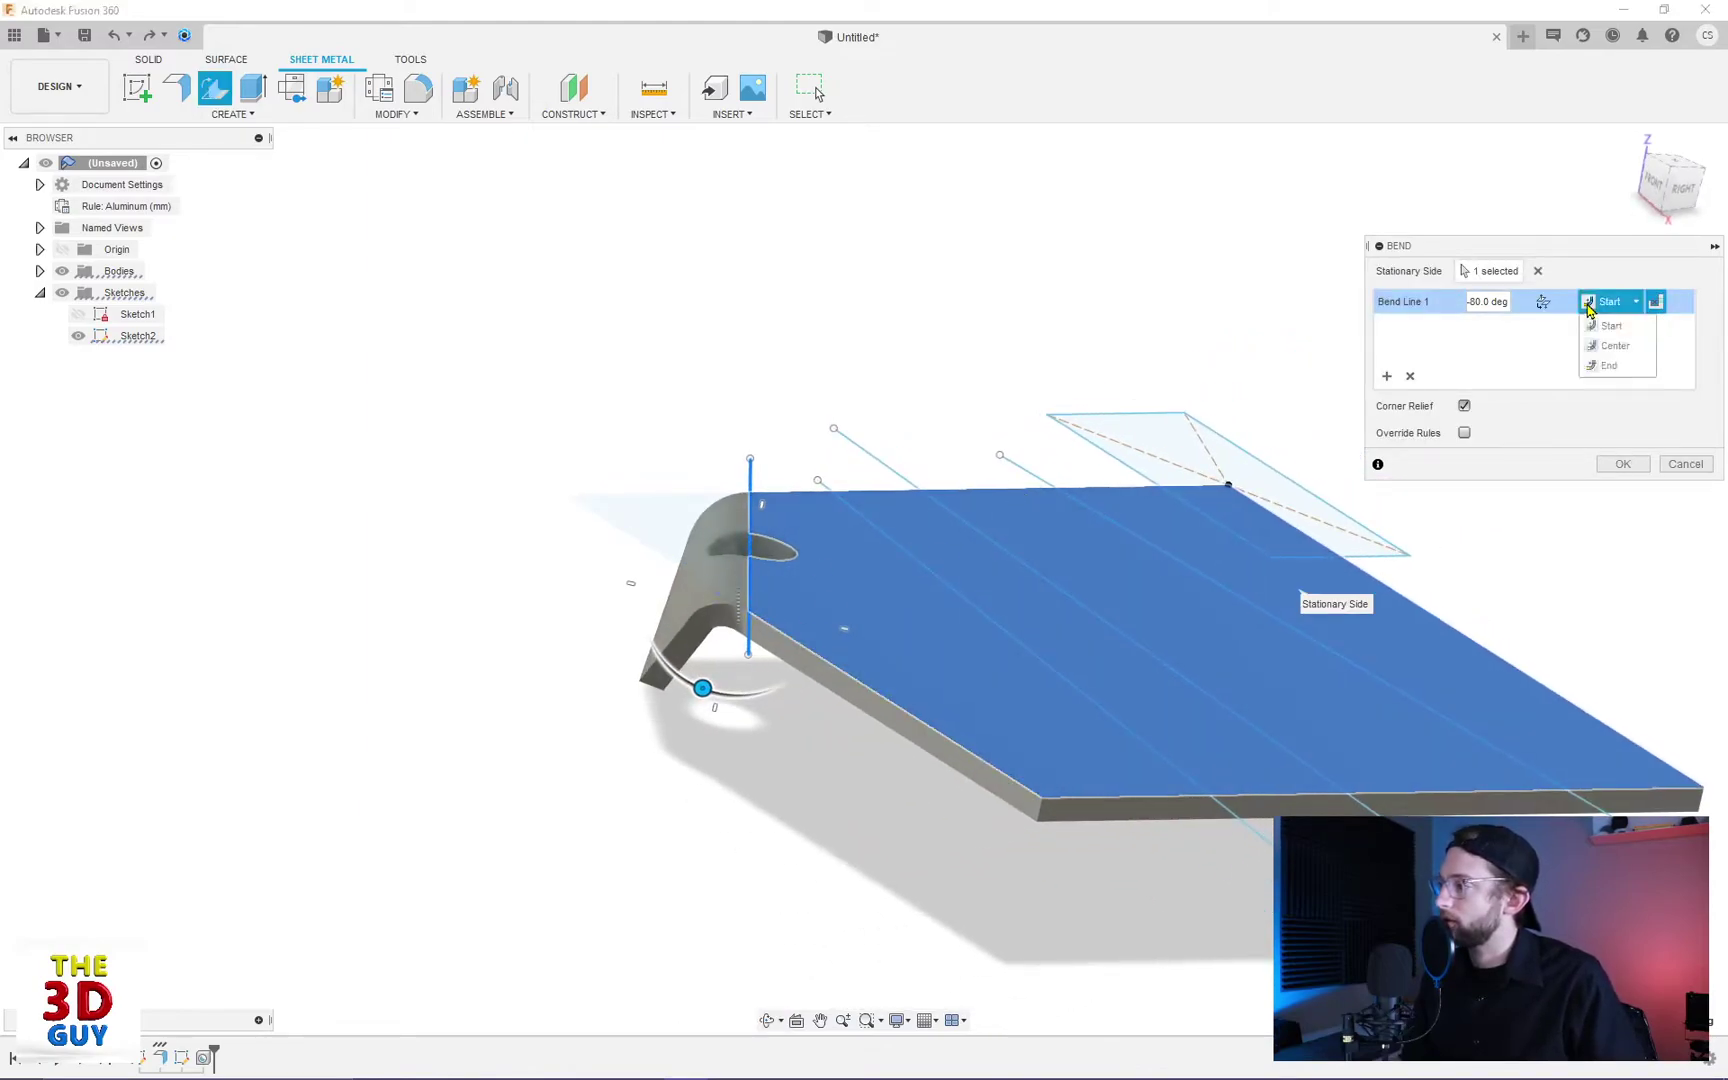
left_click(1543, 303)
left_click(1543, 303)
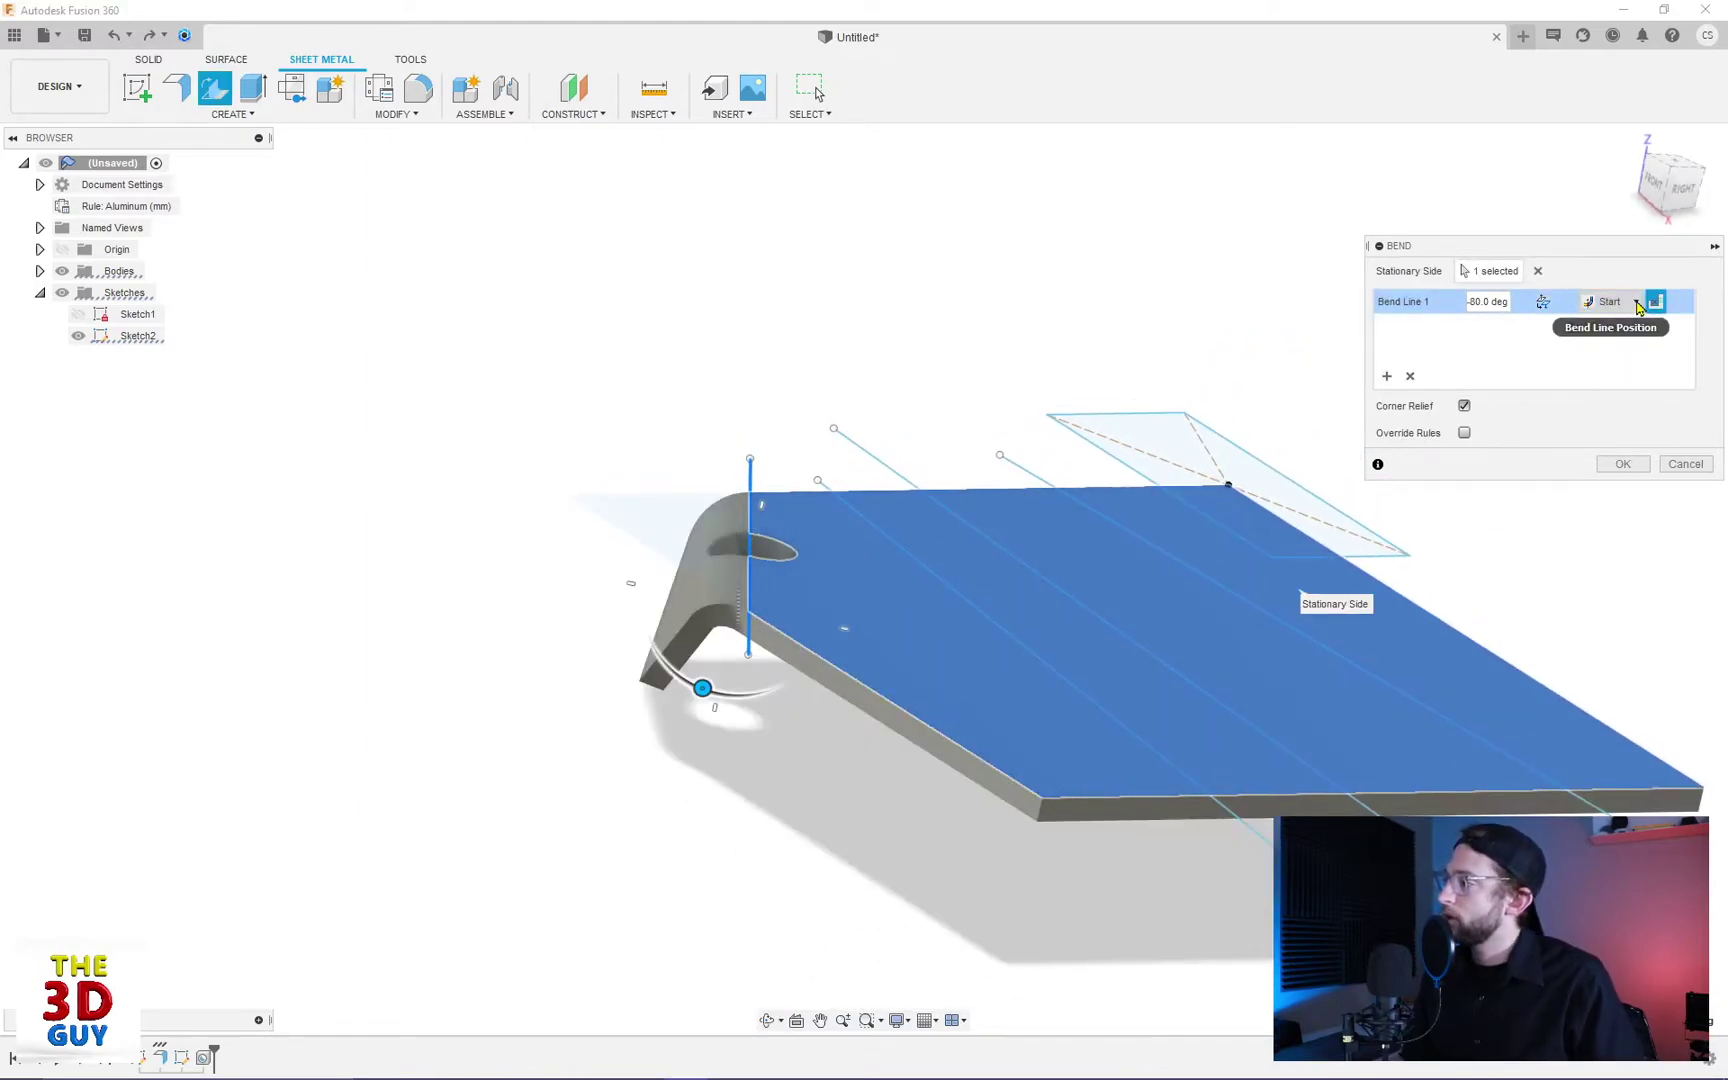
left_click(1543, 309)
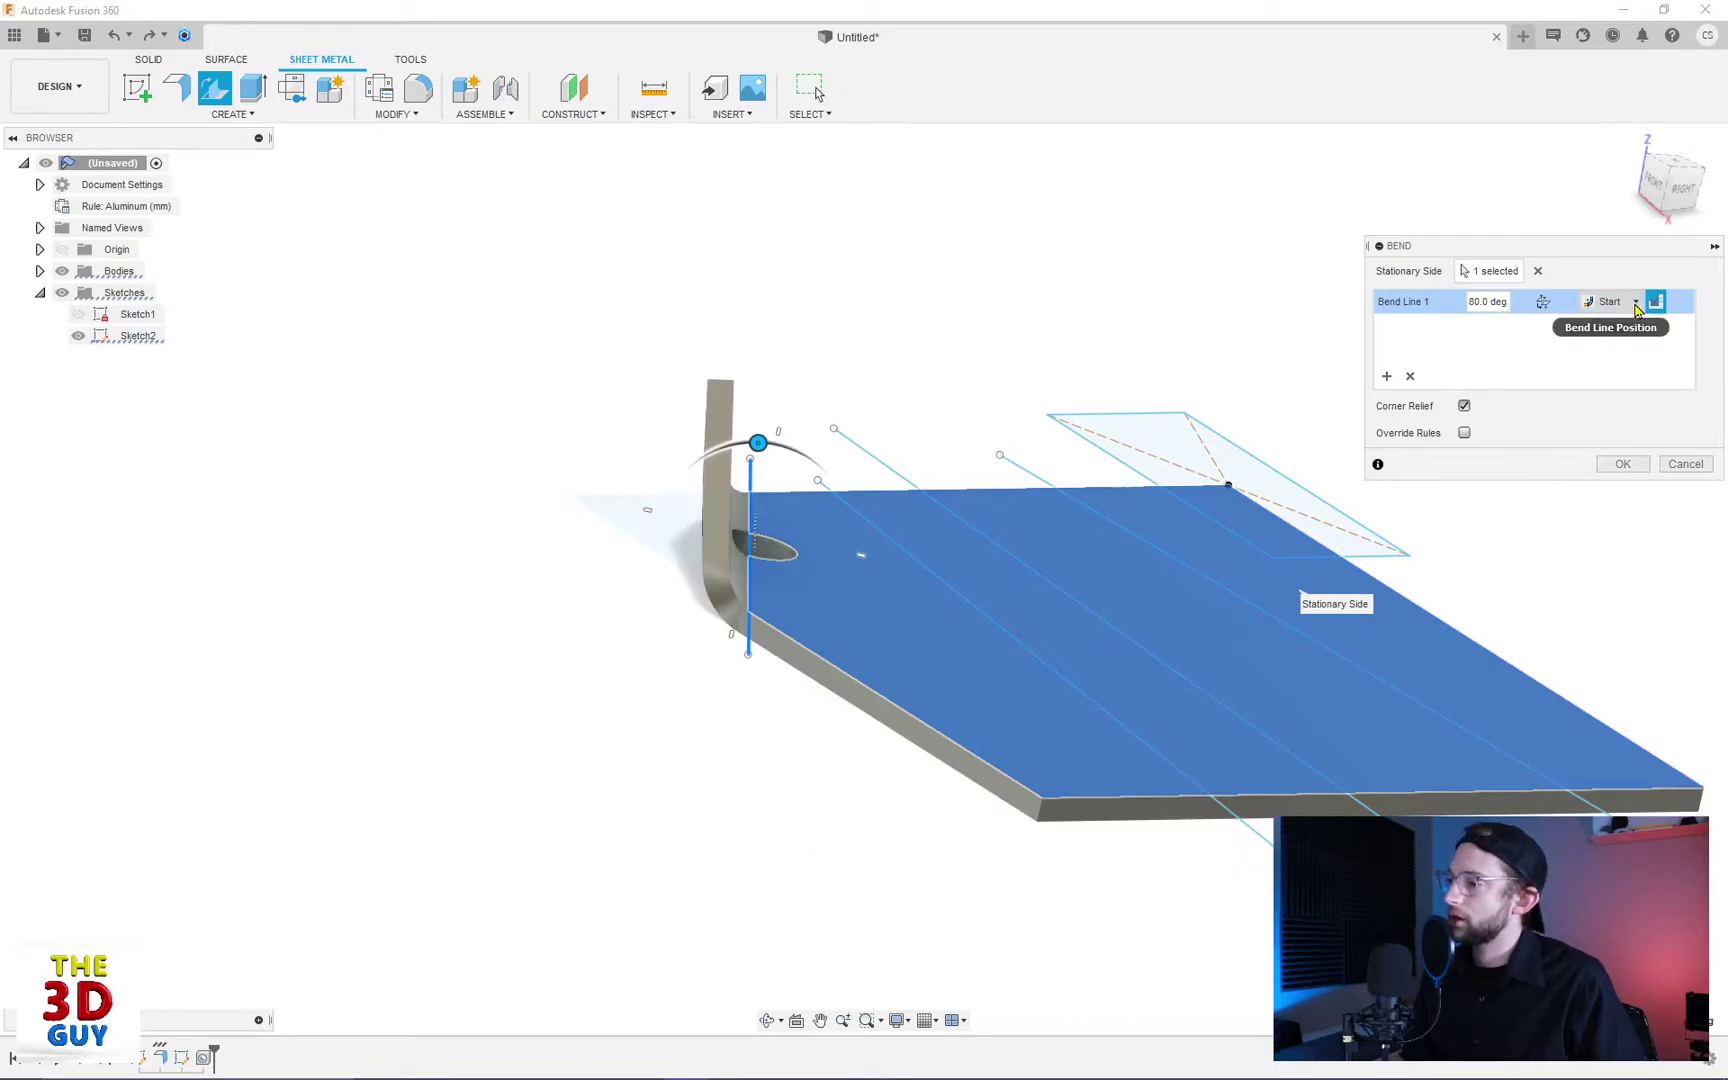
left_click_drag(758, 442, 741, 444)
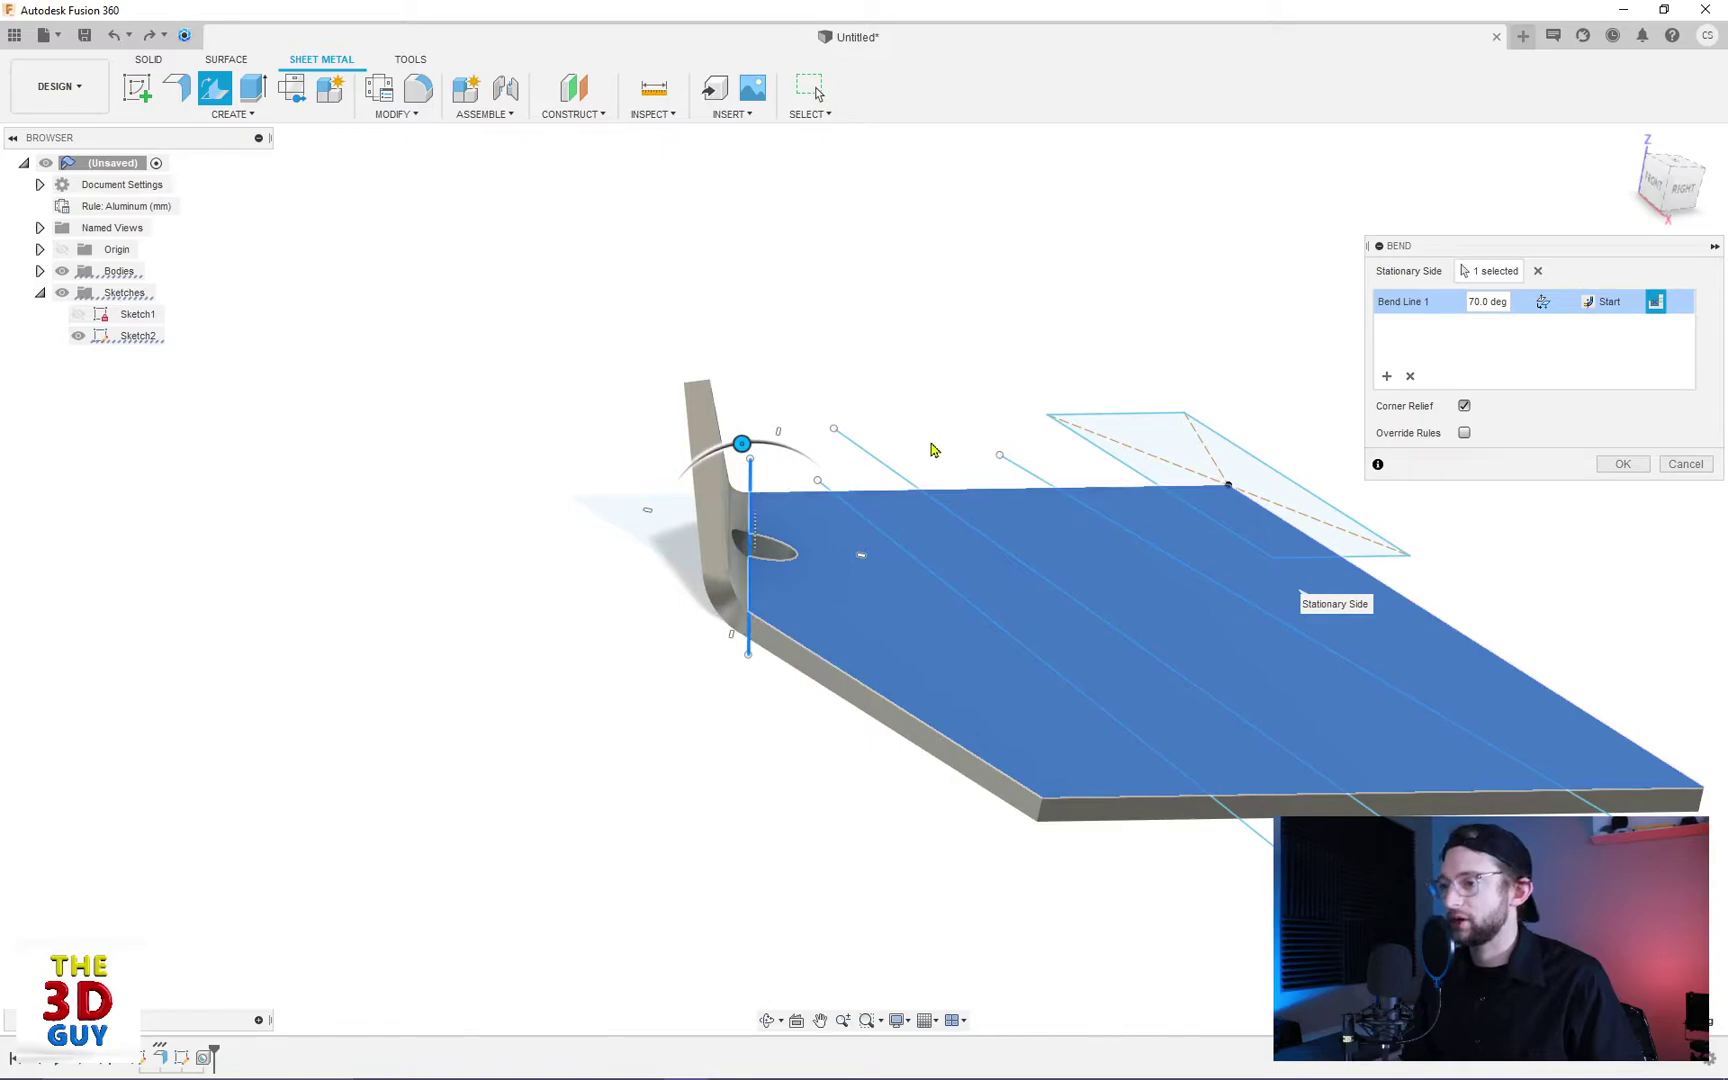
Step: Set Bend Line 1's bend line position to End
left_click(1618, 302)
left_click(1614, 346)
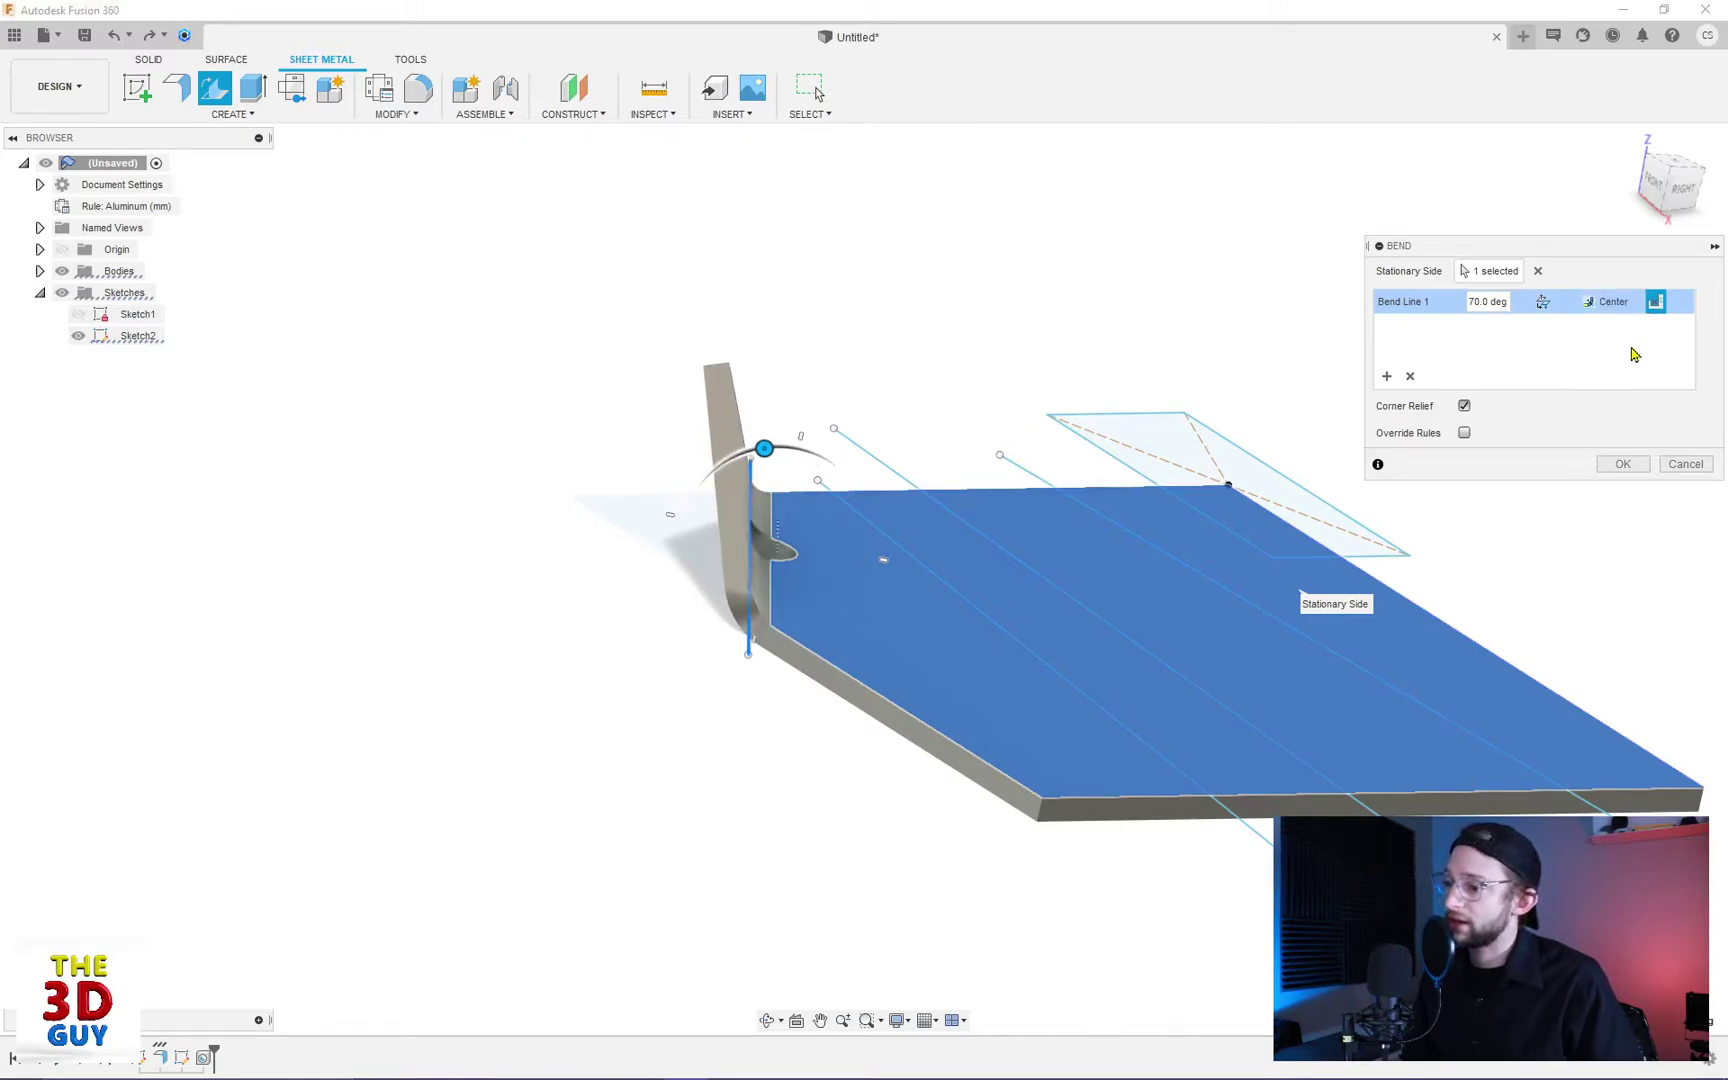
left_click(1627, 303)
left_click(1609, 366)
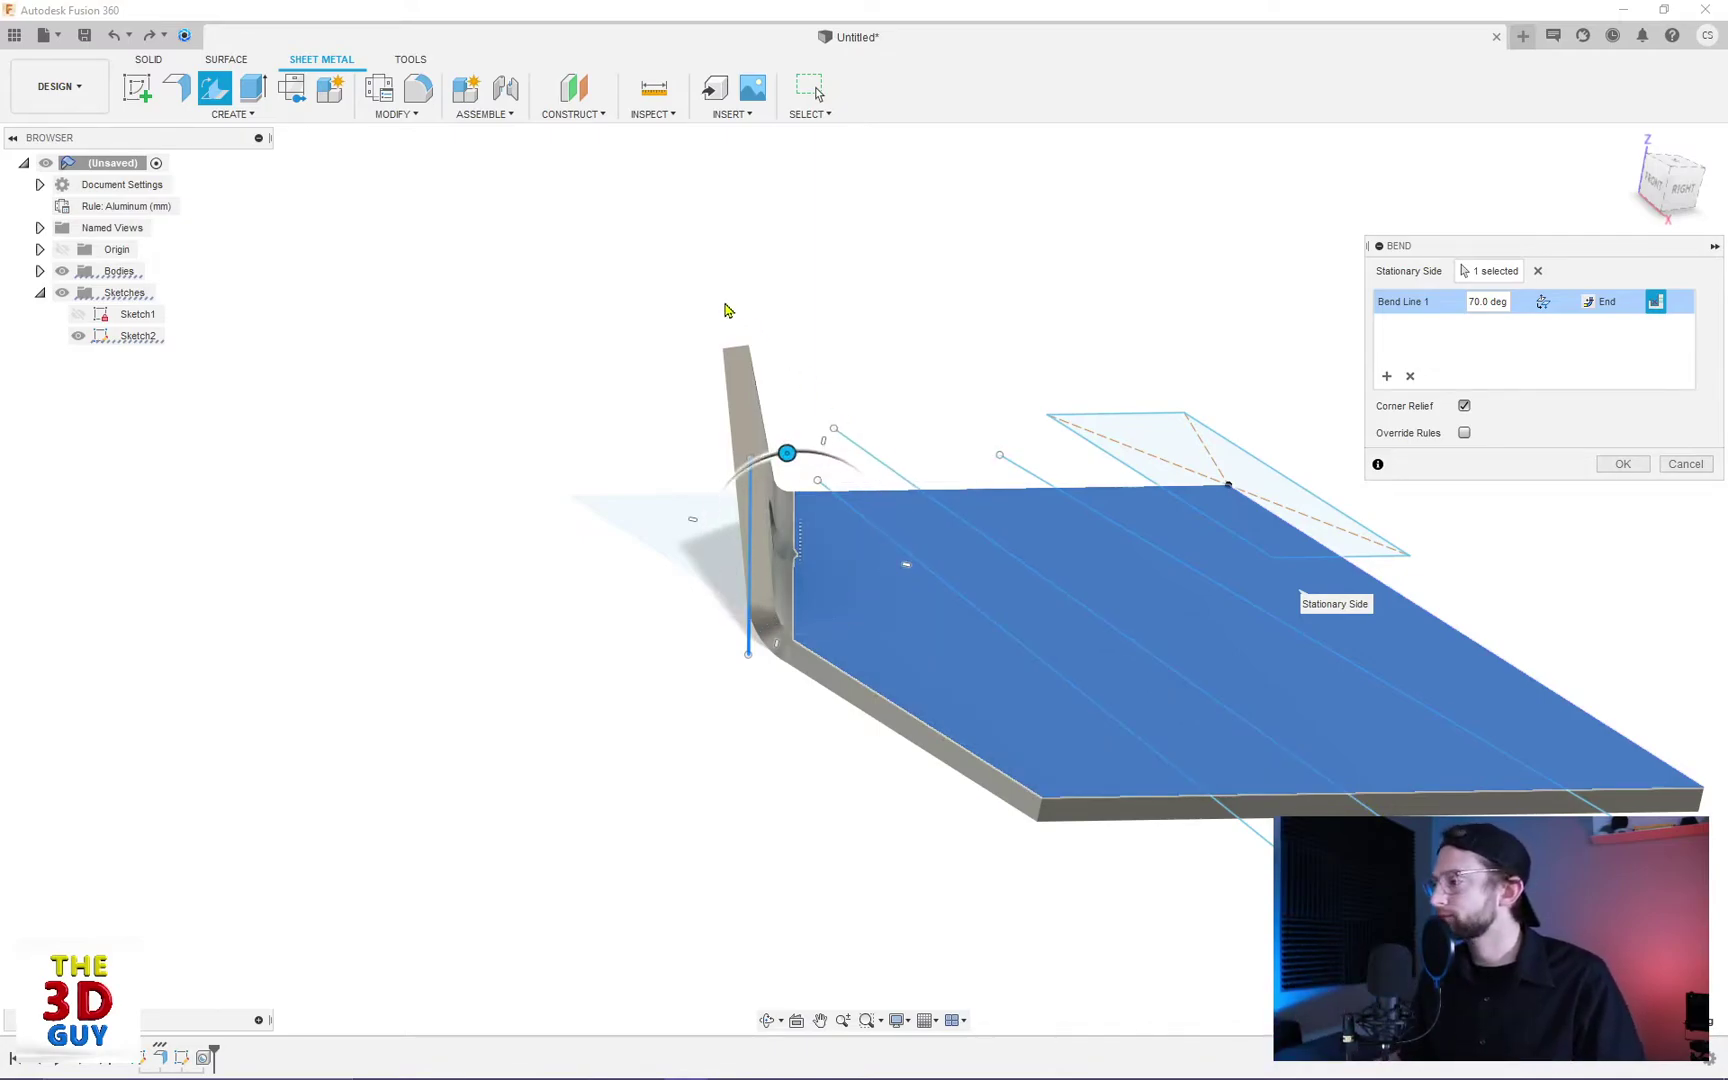
Step: Add Bend Line 2 on the rightmost sketch line at a 55° angle
middle_click_drag(730, 308, 1215, 390, "shift")
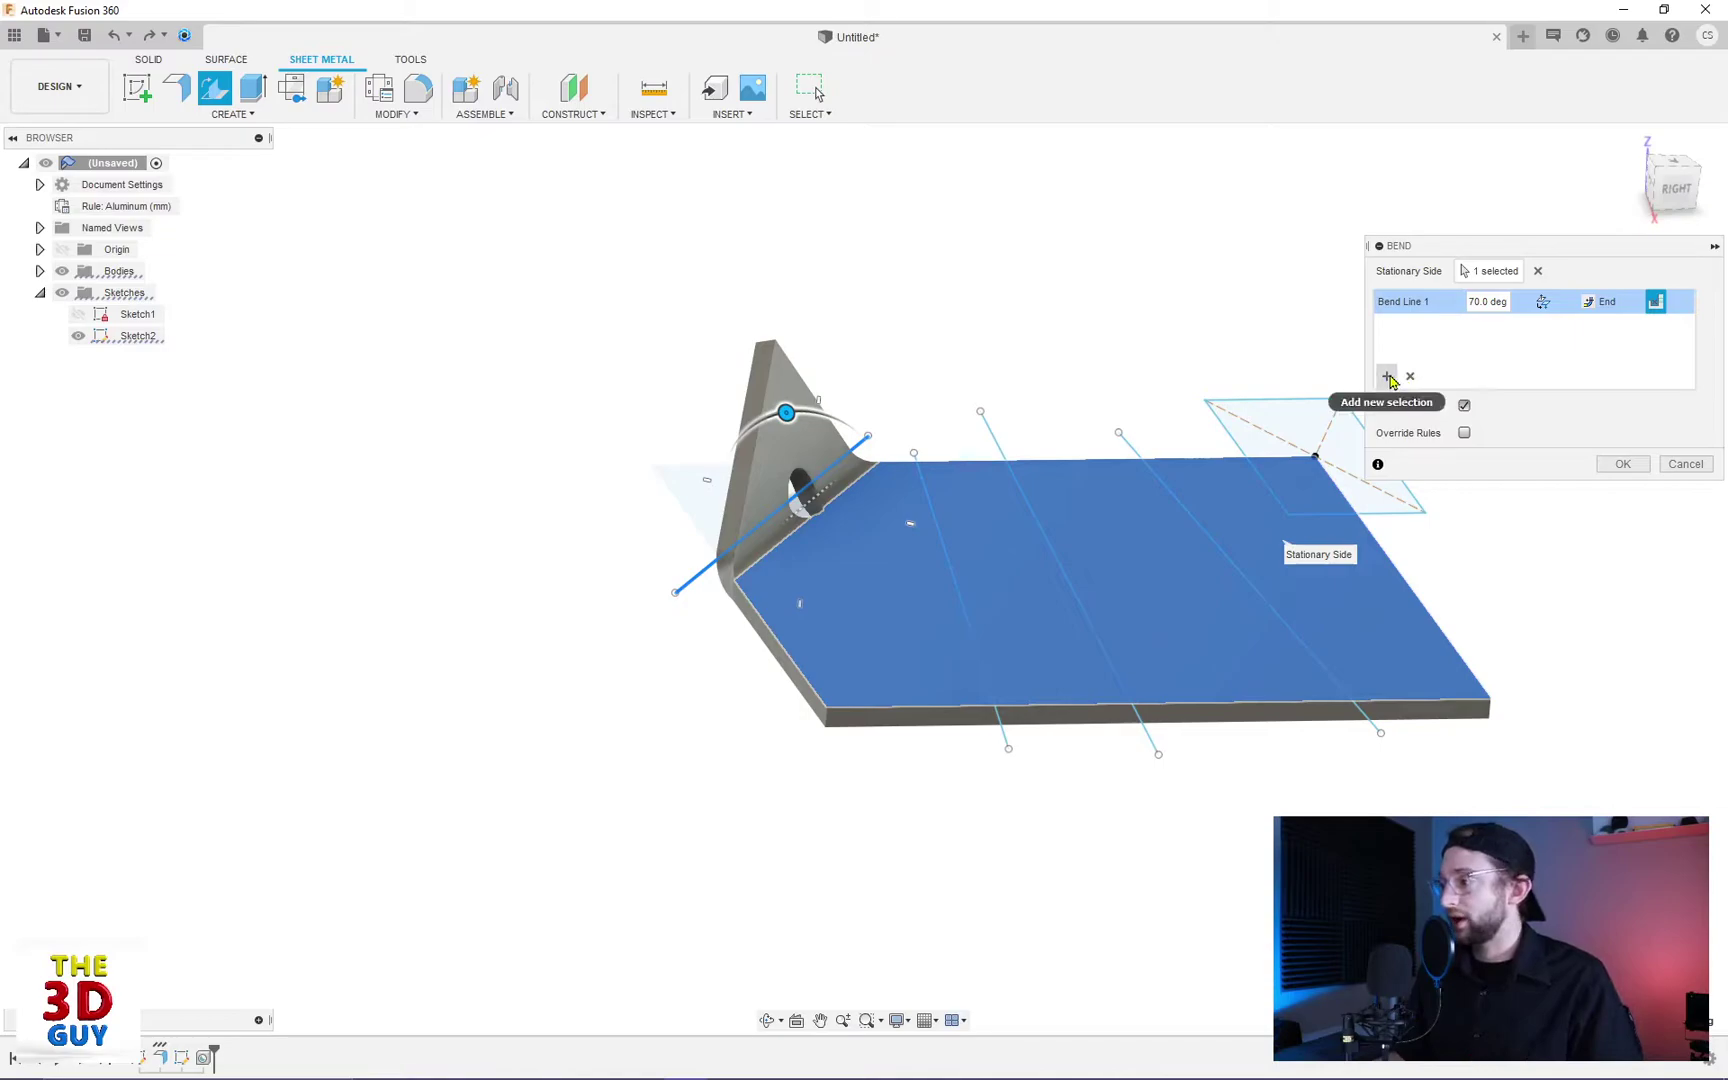
left_click(1388, 377)
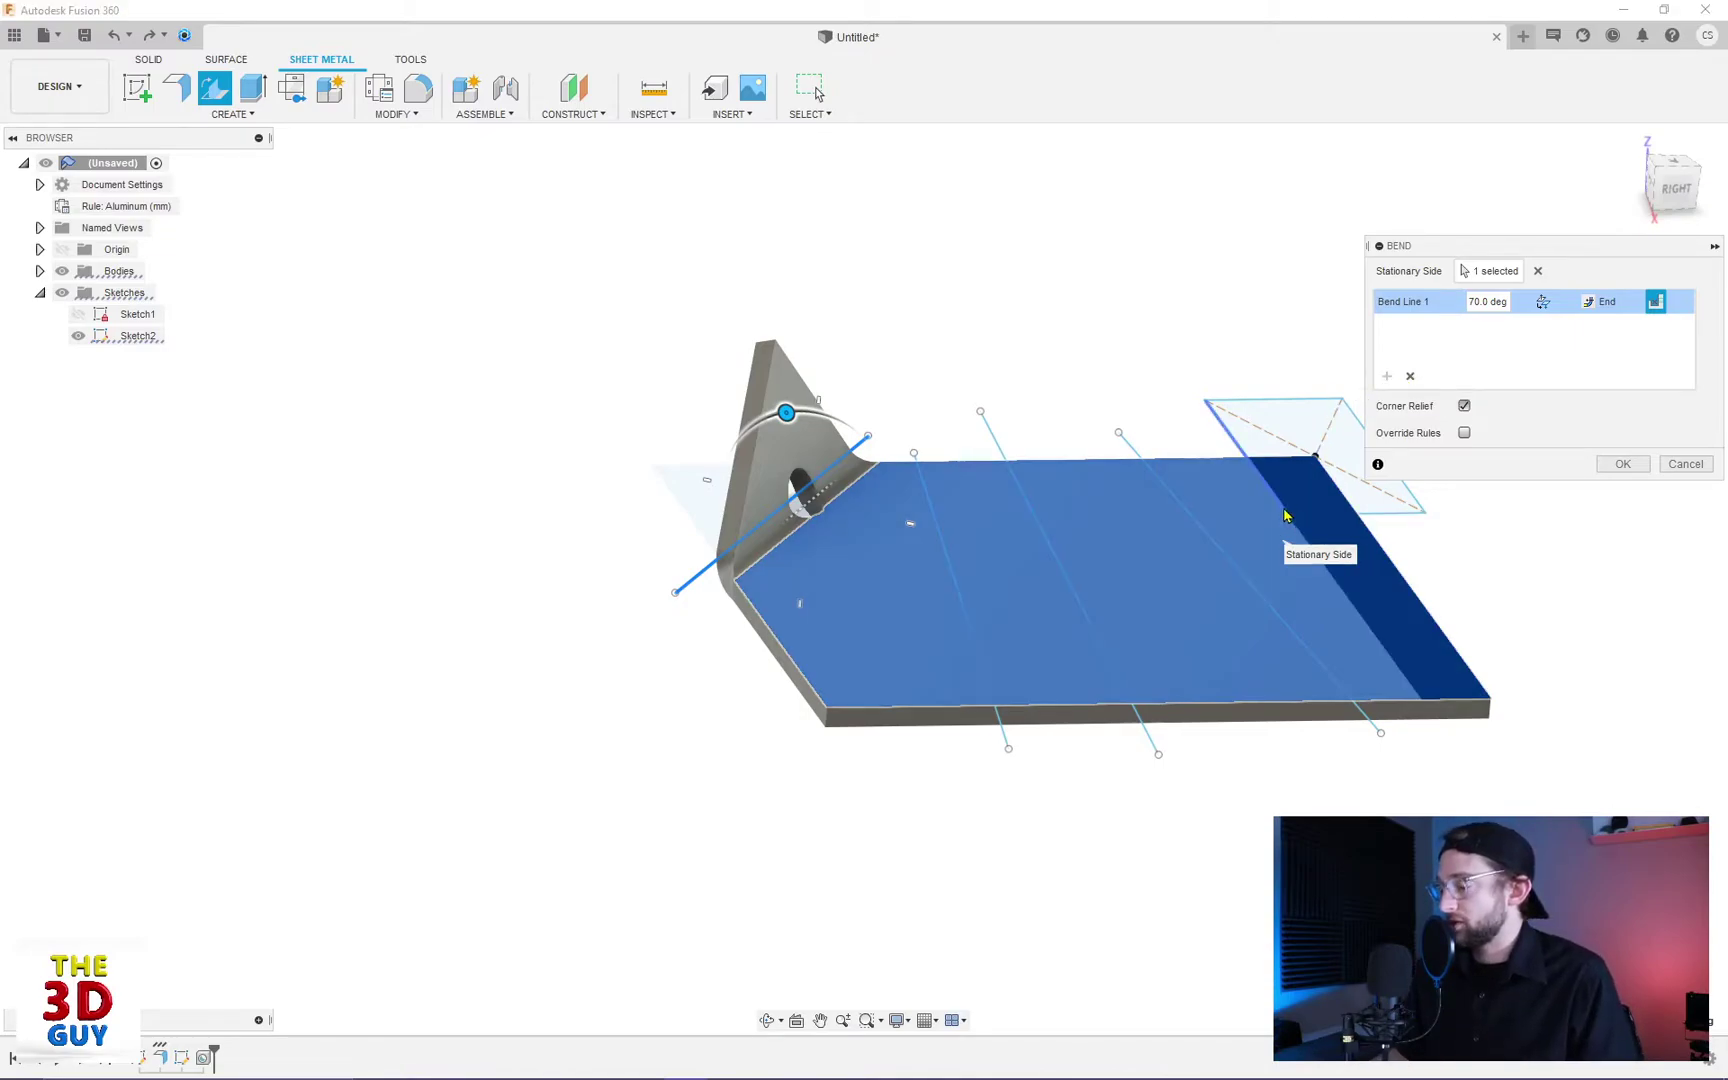
left_click(1285, 514)
left_click_drag(1250, 355, 1277, 363)
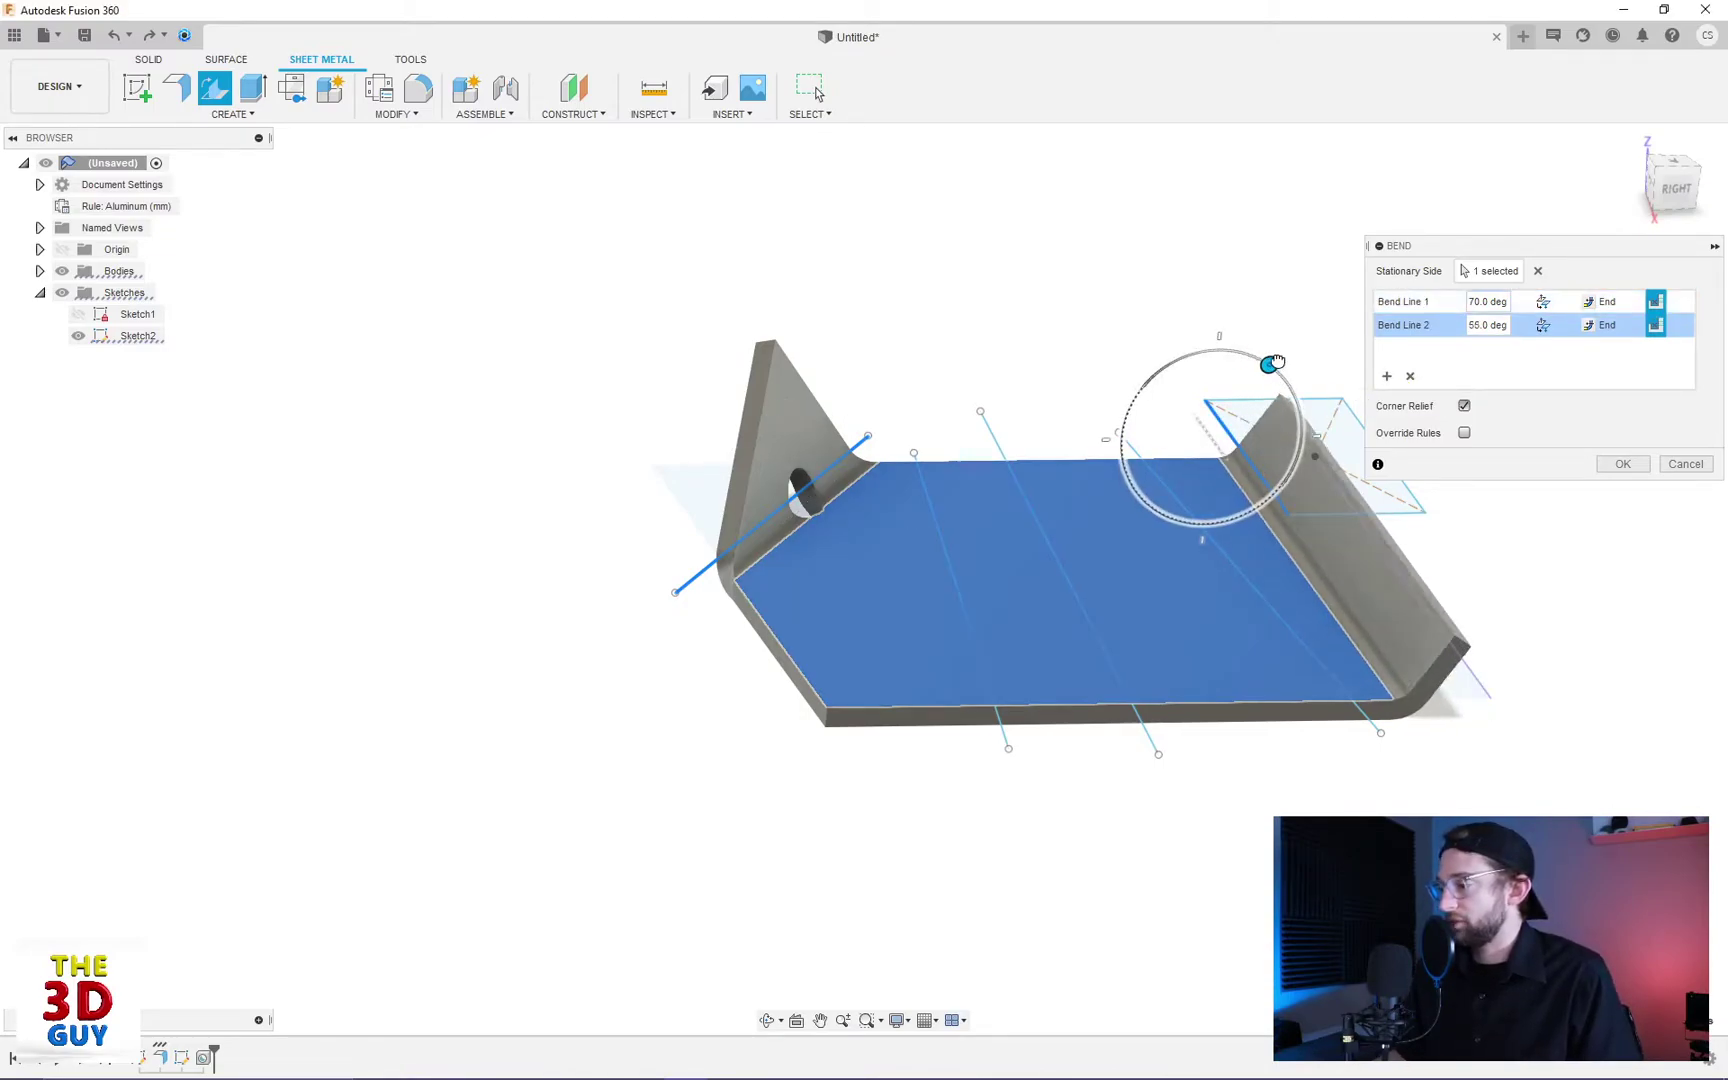
Step: Add the last two sketch lines as Bend Lines 3 and 4 after removing a mistaken row
left_click(1062, 585)
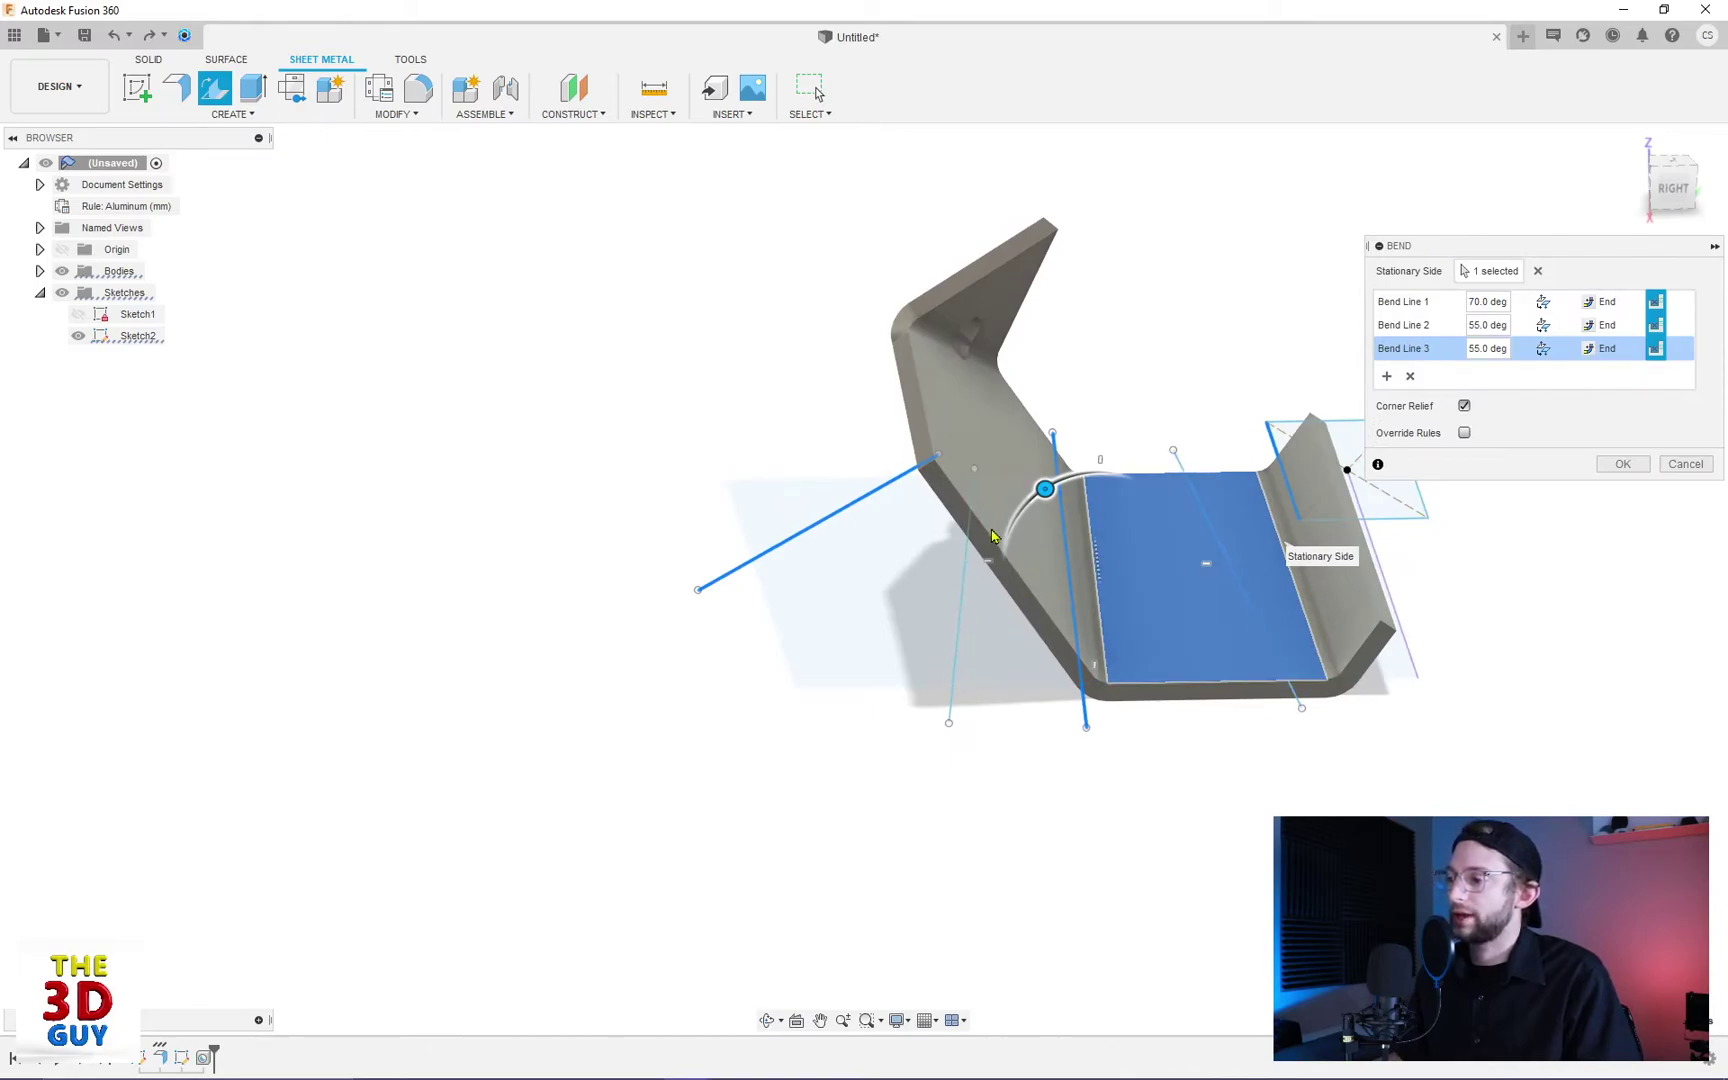
left_click(1410, 376)
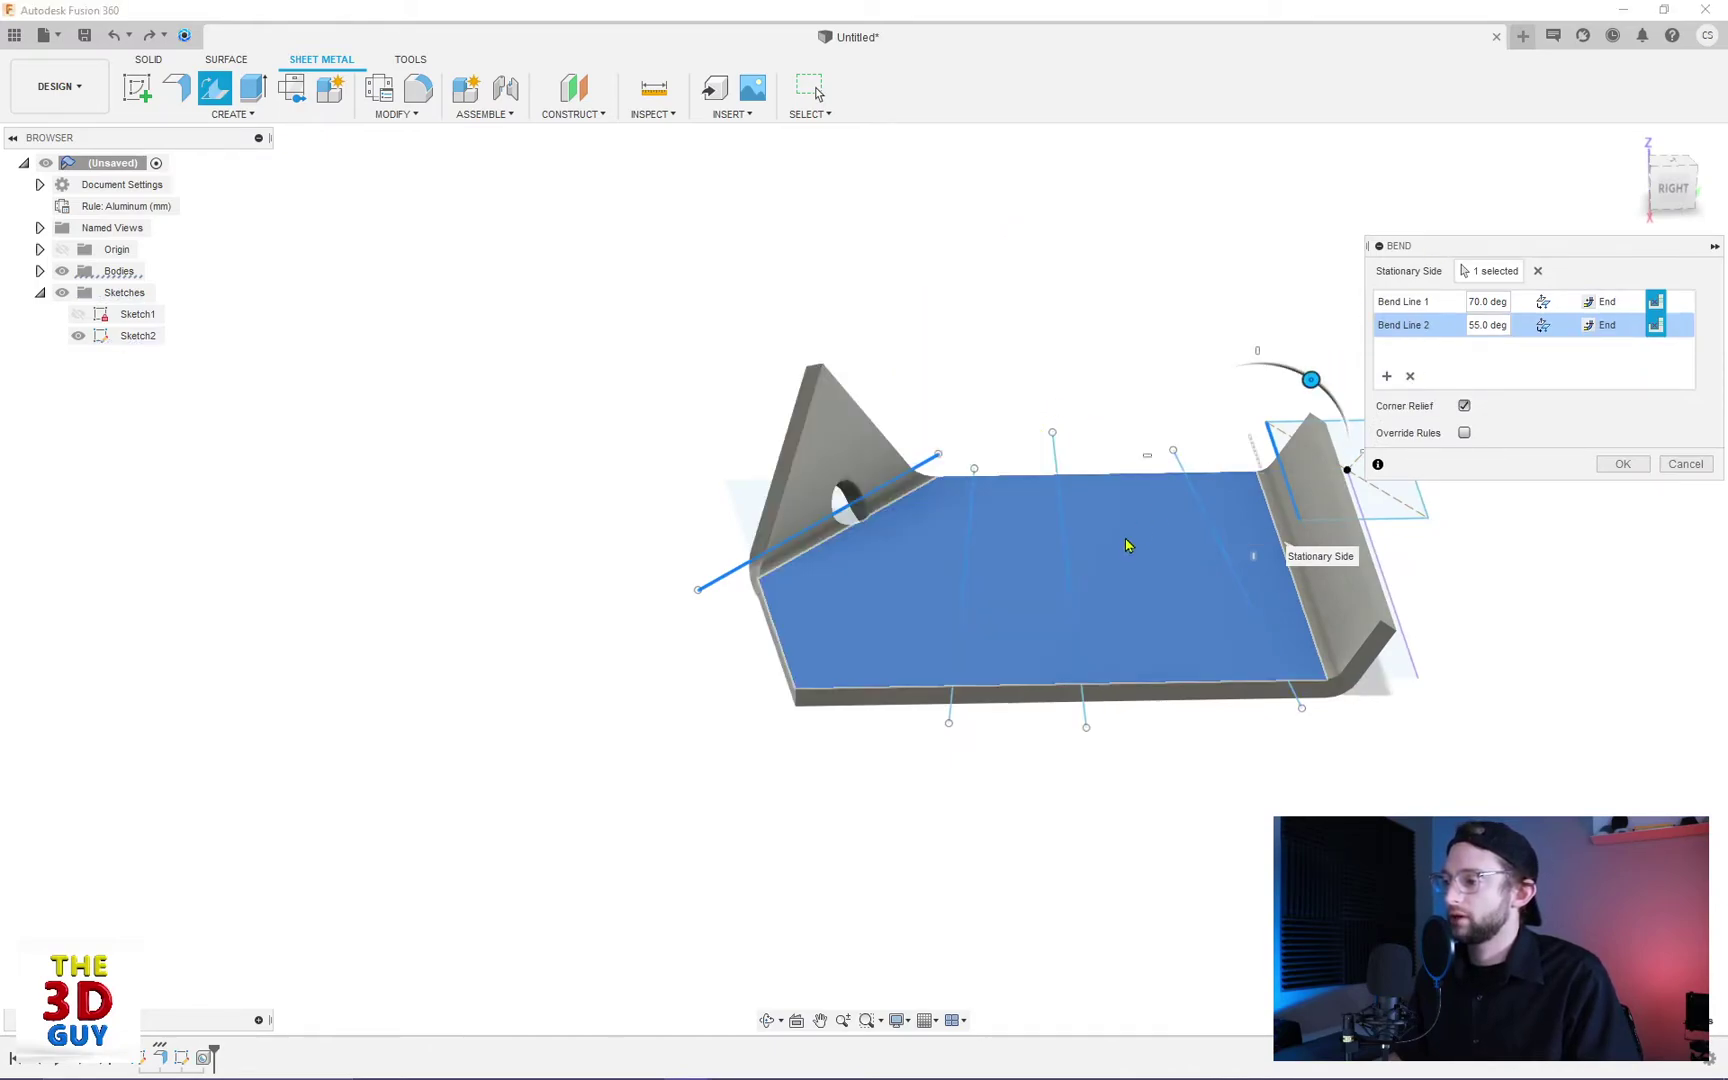
left_click(964, 594)
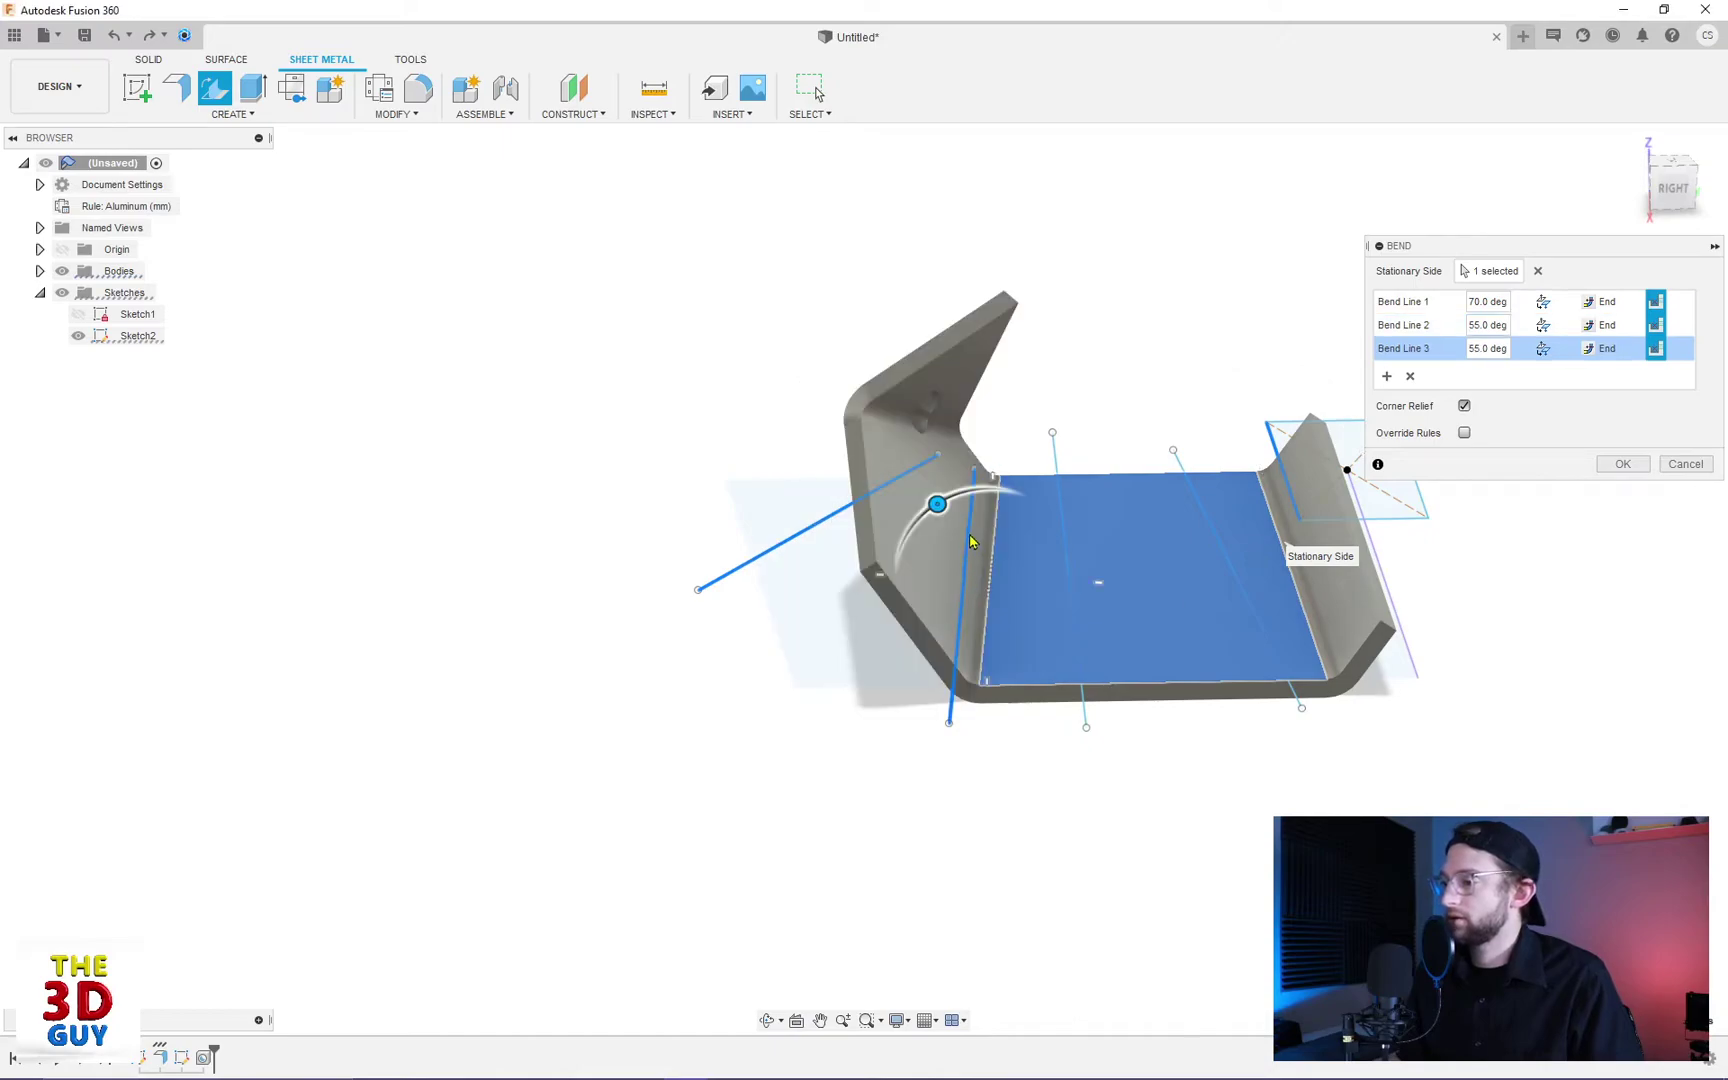
left_click(1068, 594)
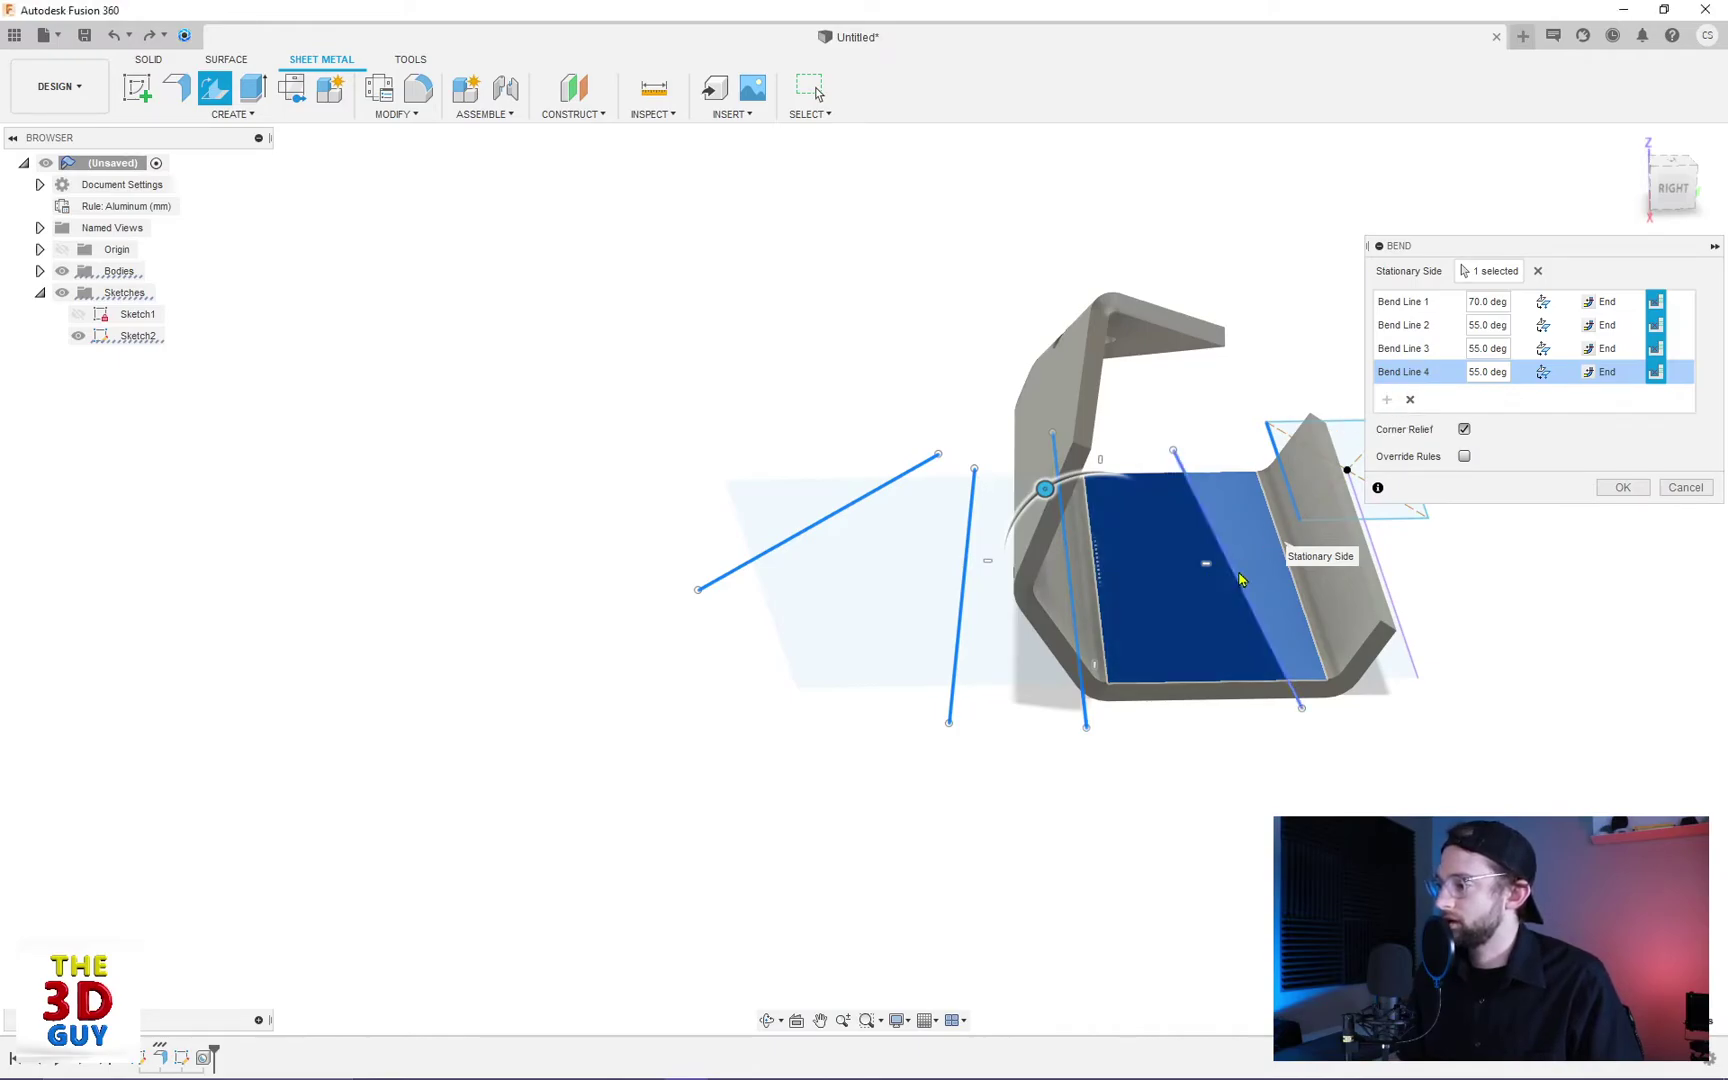
middle_click_drag(1230, 560, 1036, 519, "shift")
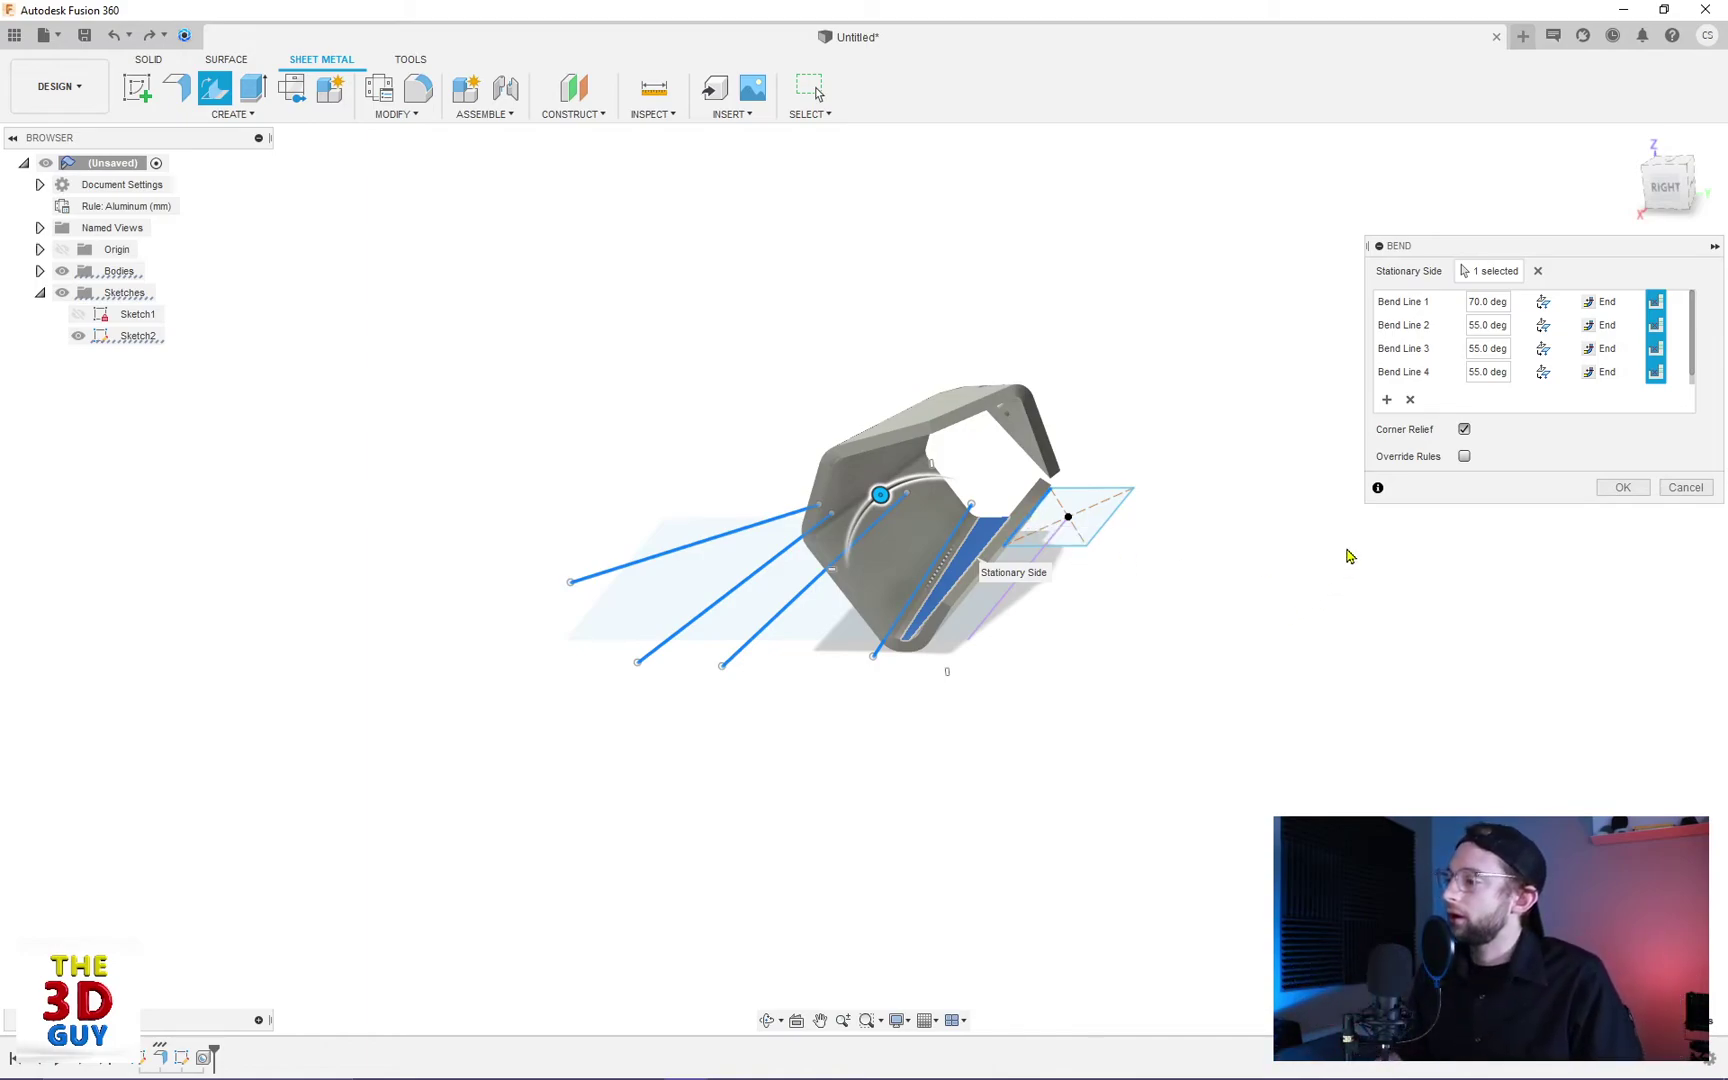
Step: Turn on Override Rules for the pending four-line bend
left_click(1464, 456)
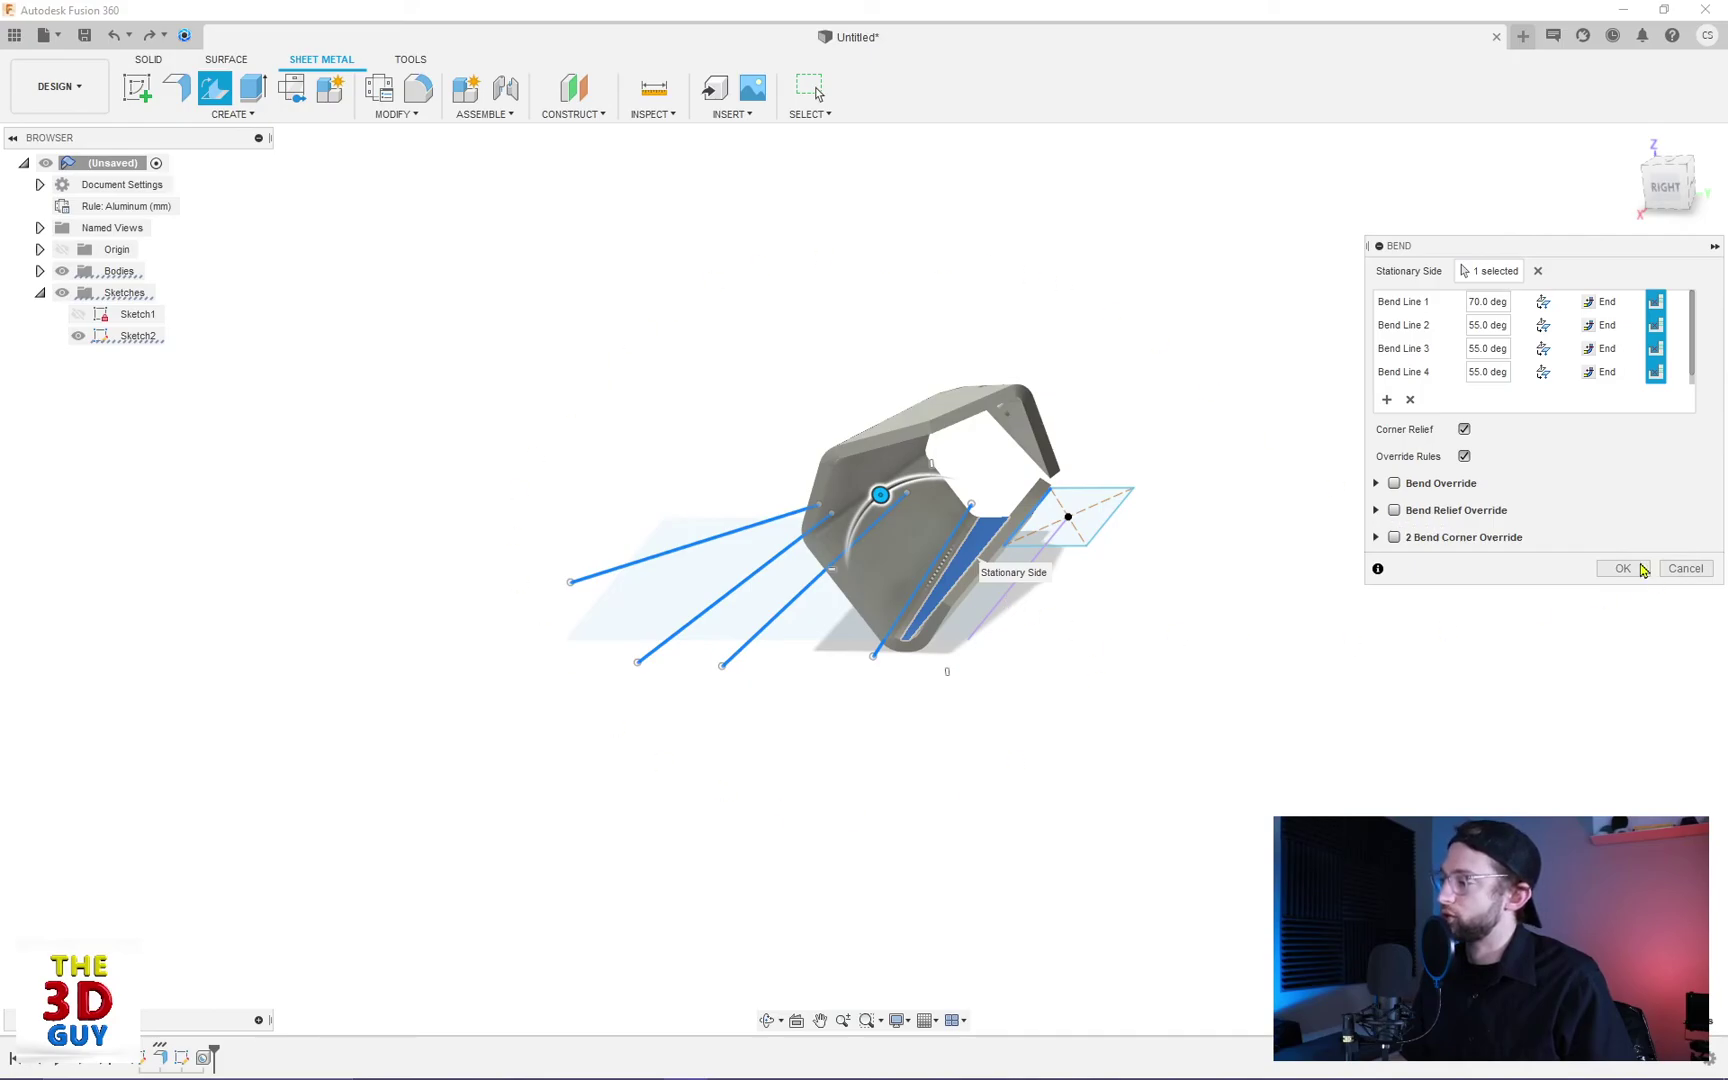
Step: Confirm the Bend dialog to create all four bends
left_click(1639, 569)
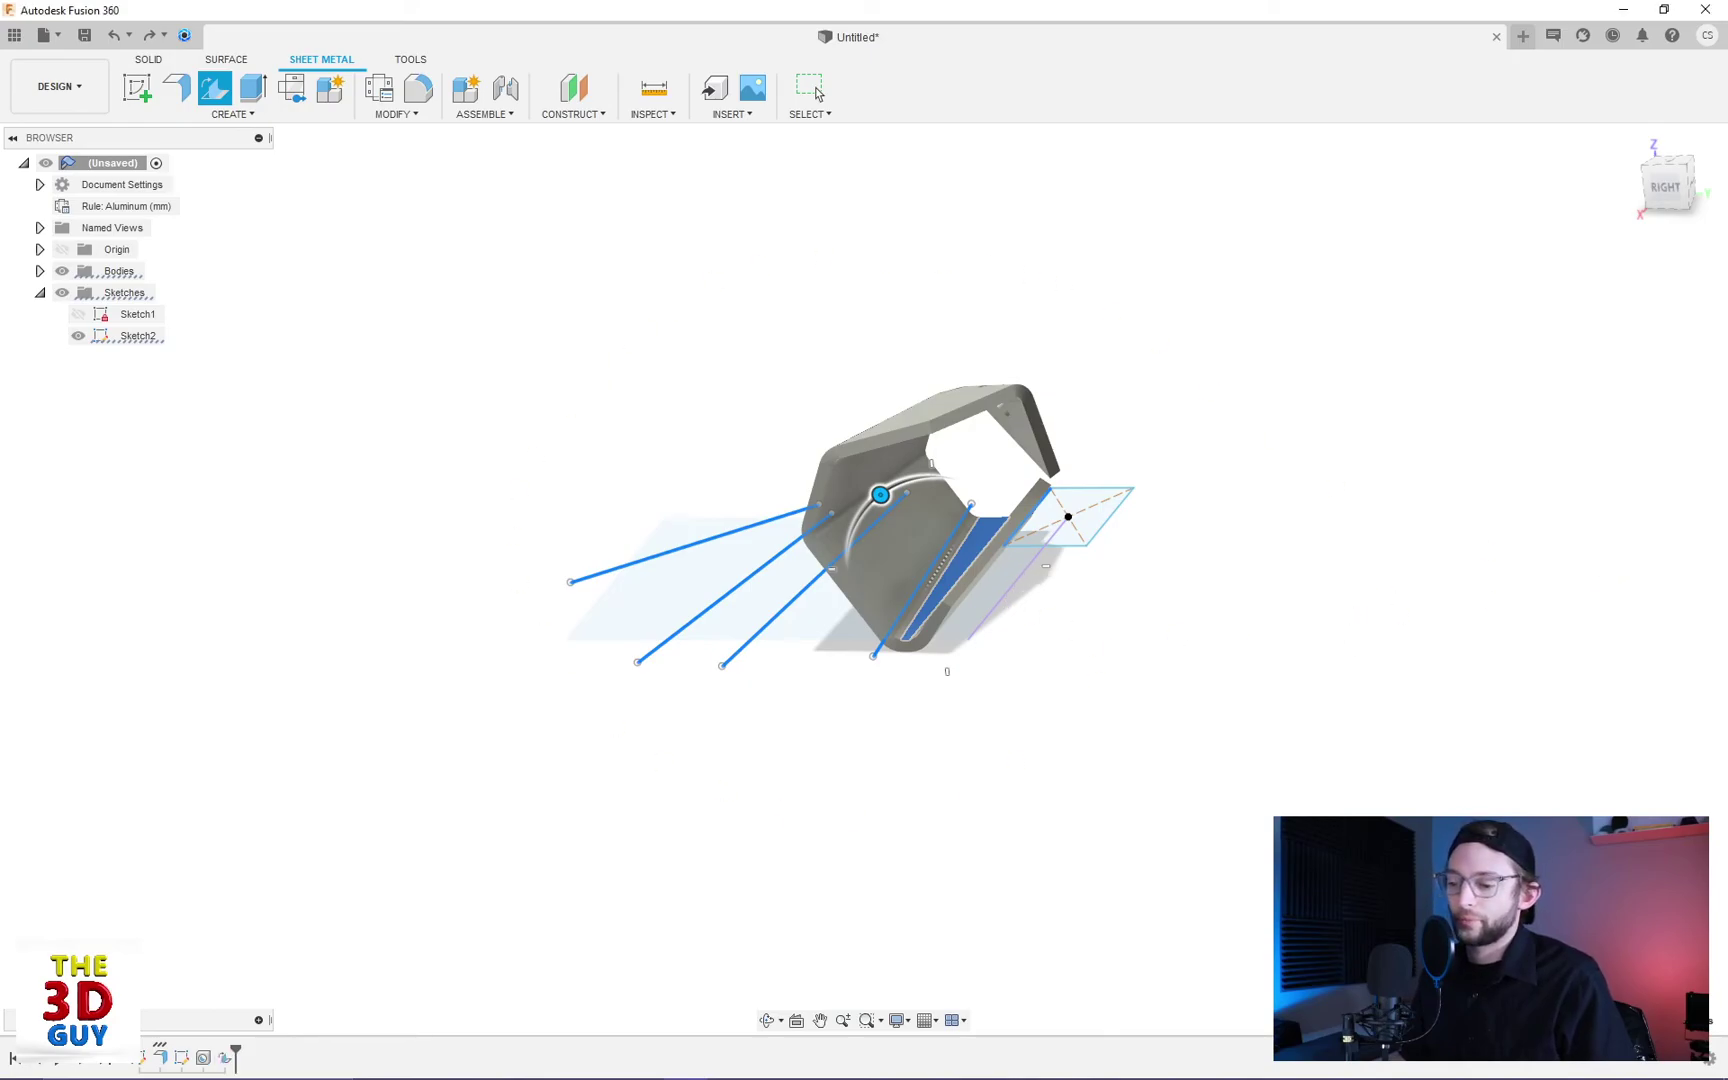